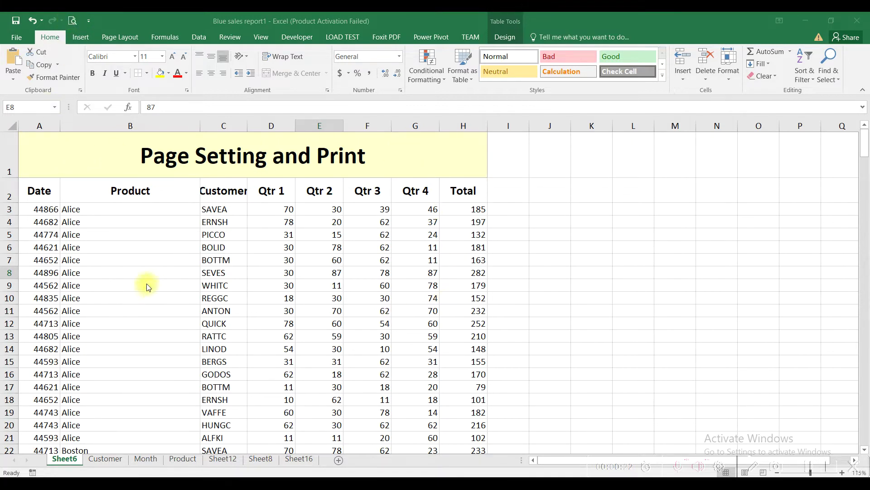
pyautogui.click(108, 222)
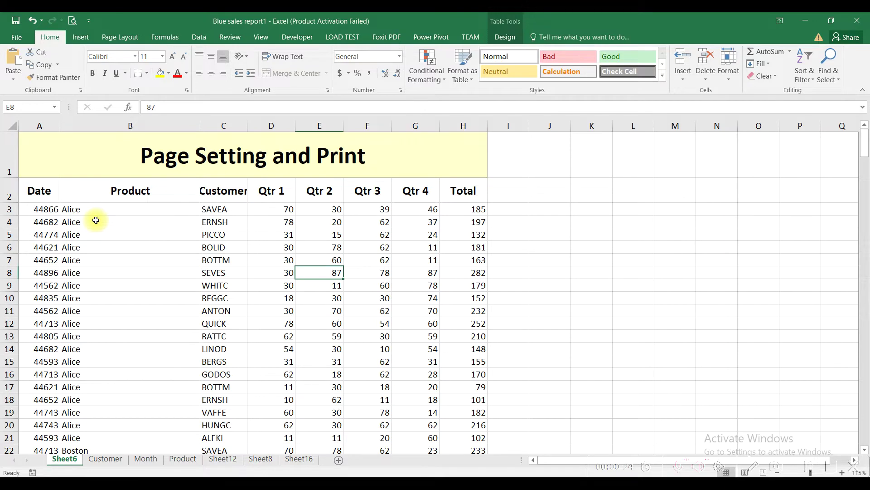
pyautogui.click(96, 221)
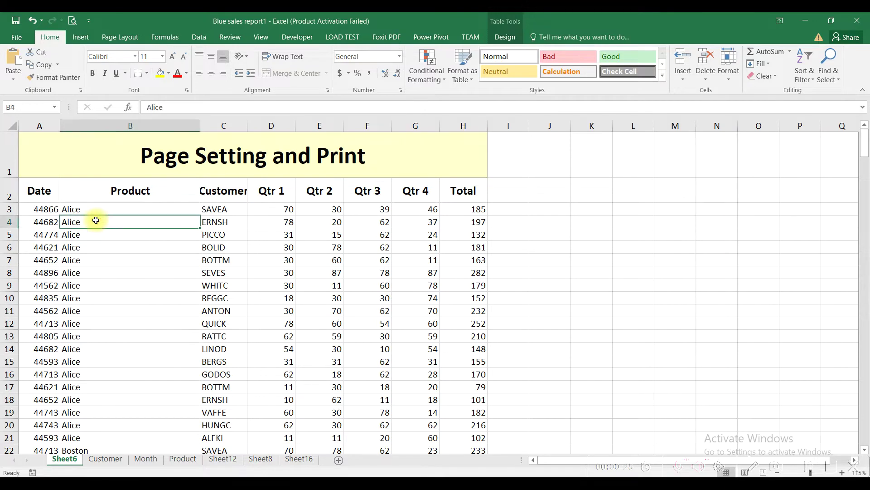
pyautogui.click(39, 191)
pyautogui.click(466, 200)
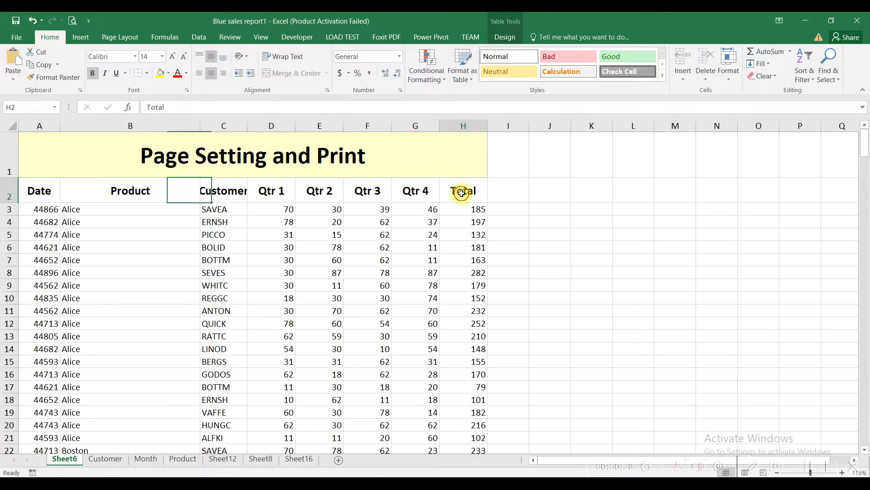
# Remove Print Preview and Print from the Quick Access Toolbar and add it back.
pyautogui.click(89, 21)
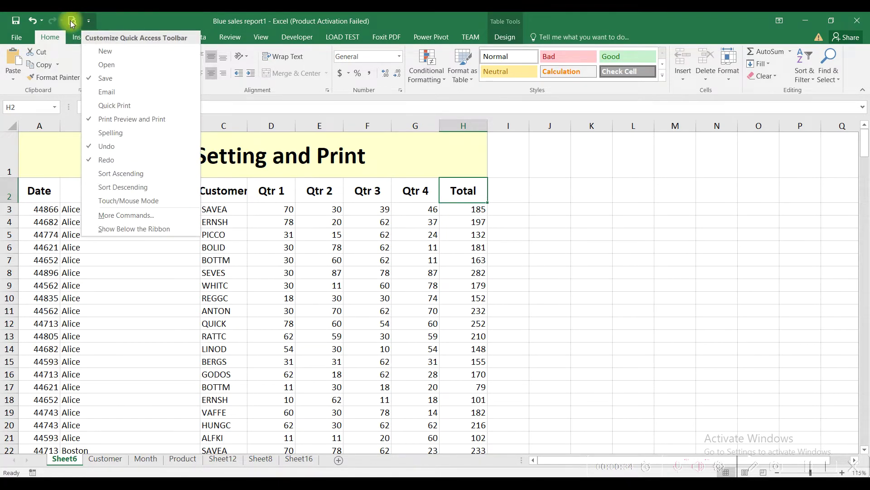
pyautogui.click(155, 119)
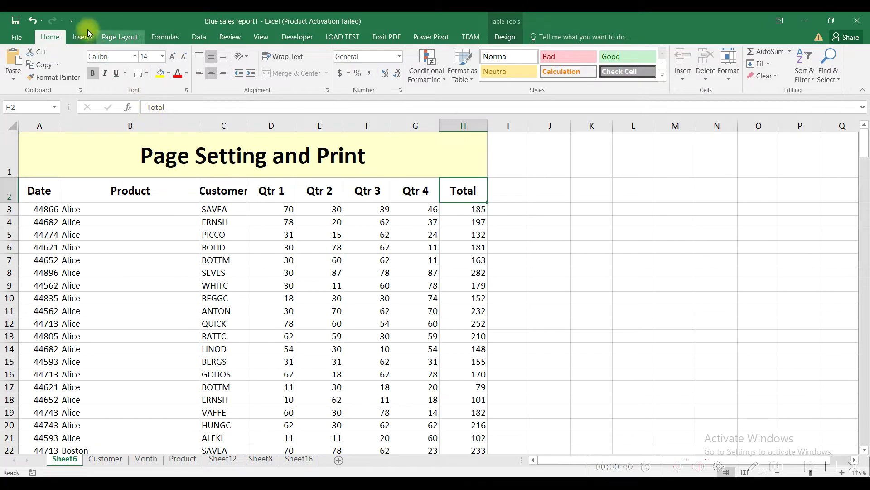
pyautogui.click(71, 20)
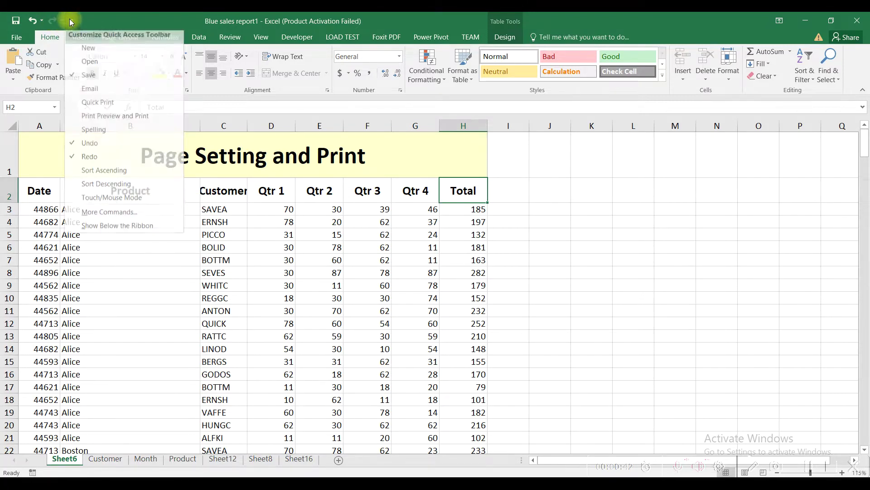
pyautogui.click(87, 119)
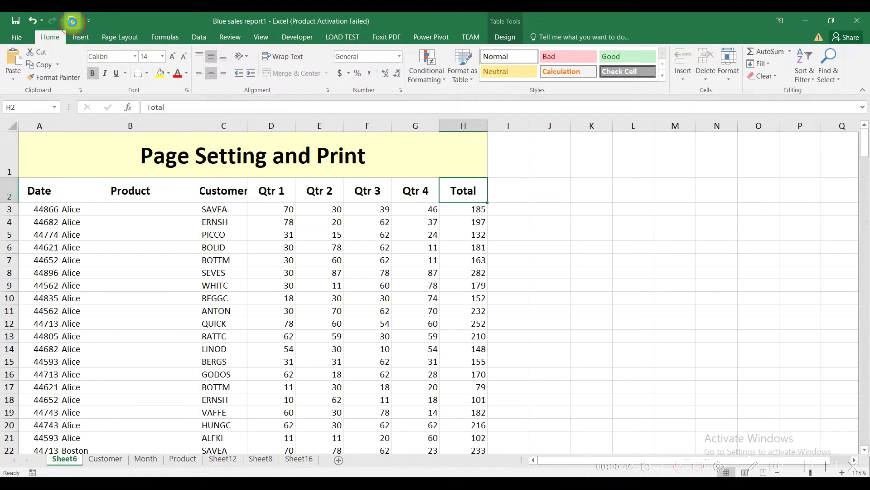
# Preview the sheet's printout to check whether all columns fit on the page, and return to the worksheet.
pyautogui.click(73, 22)
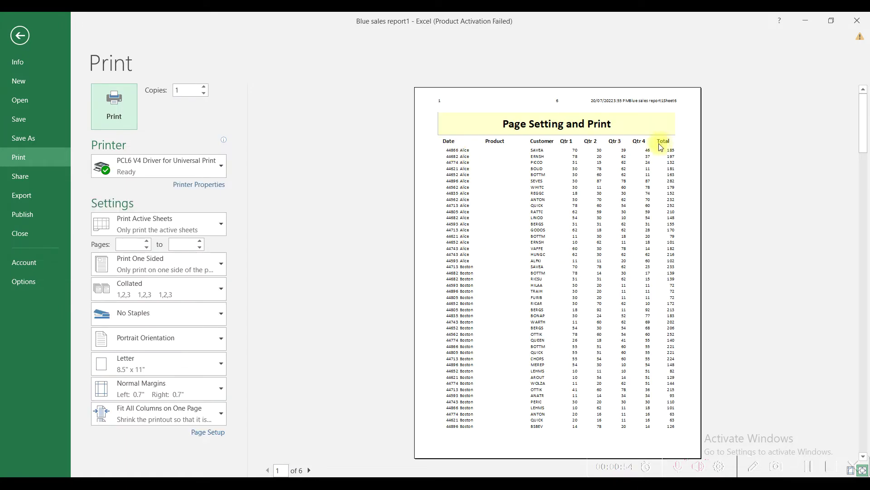
pyautogui.click(19, 35)
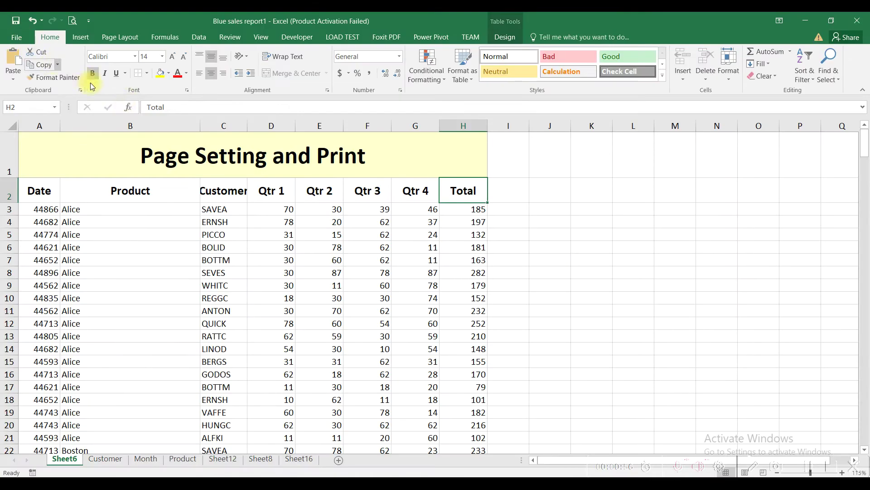
# Set the printout width of the sheet to Automatic.
pyautogui.click(138, 37)
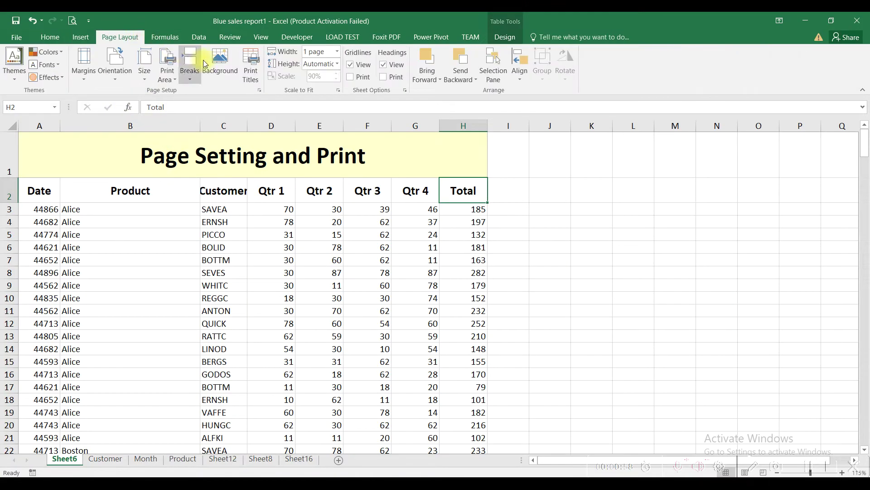
pyautogui.click(337, 51)
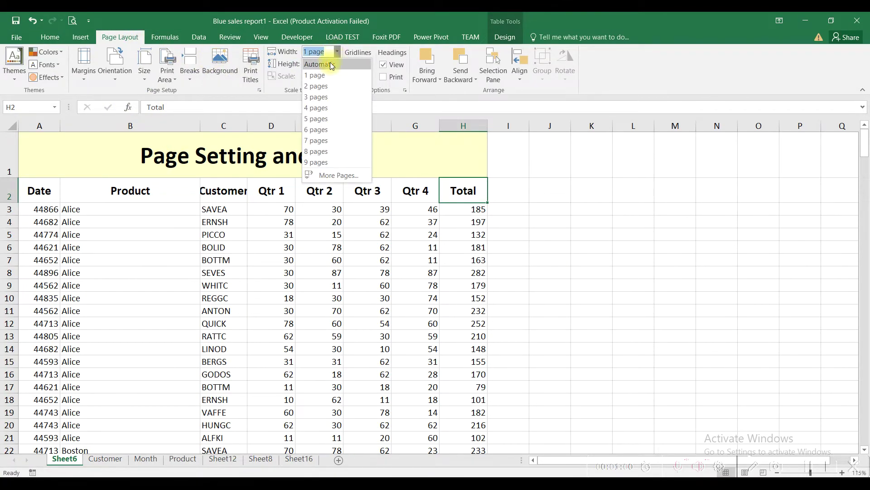
pyautogui.click(316, 73)
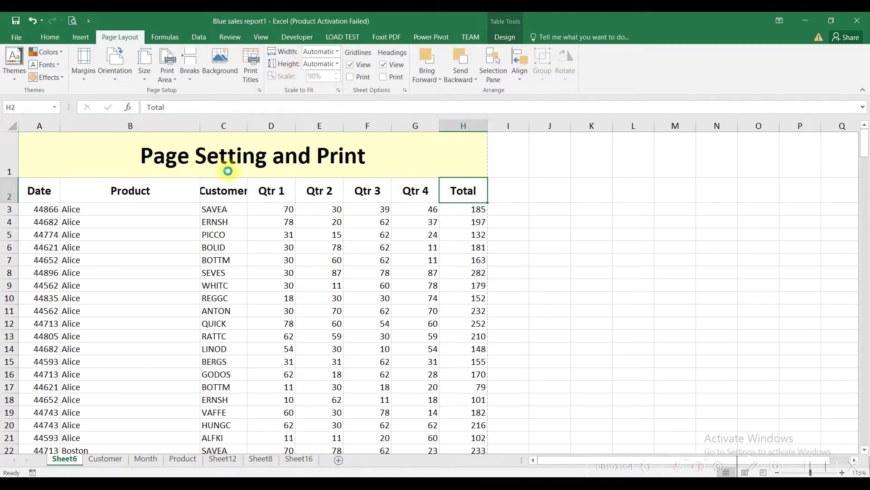
# Widen column C so the Customer heading fits, and check the page split in the print preview.
pyautogui.click(201, 200)
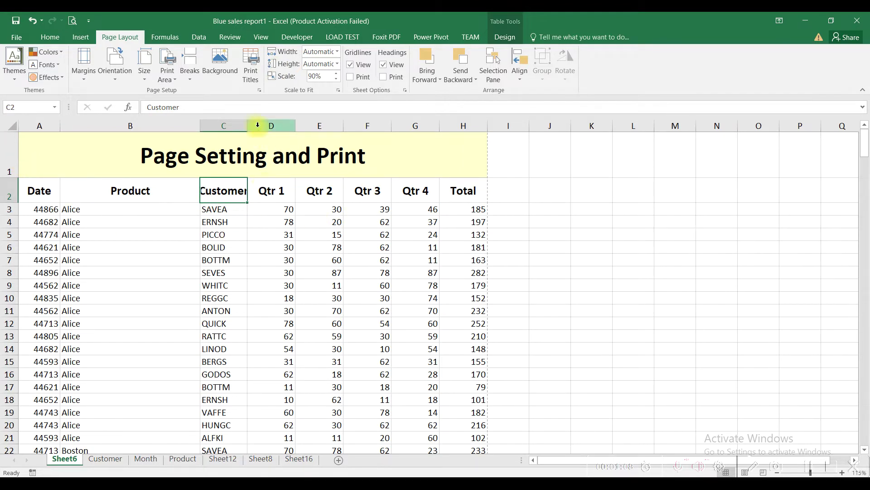
pyautogui.click(232, 189)
pyautogui.moveTo(248, 124); pyautogui.dragTo(264, 124)
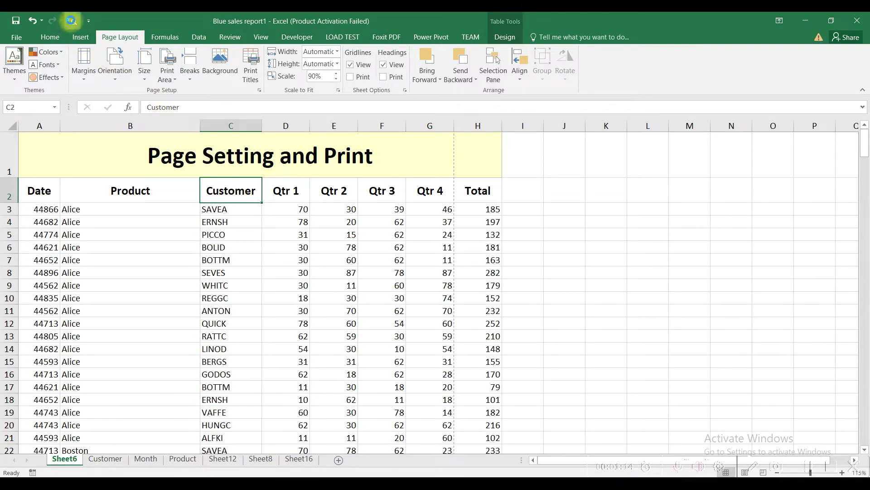
pyautogui.click(72, 21)
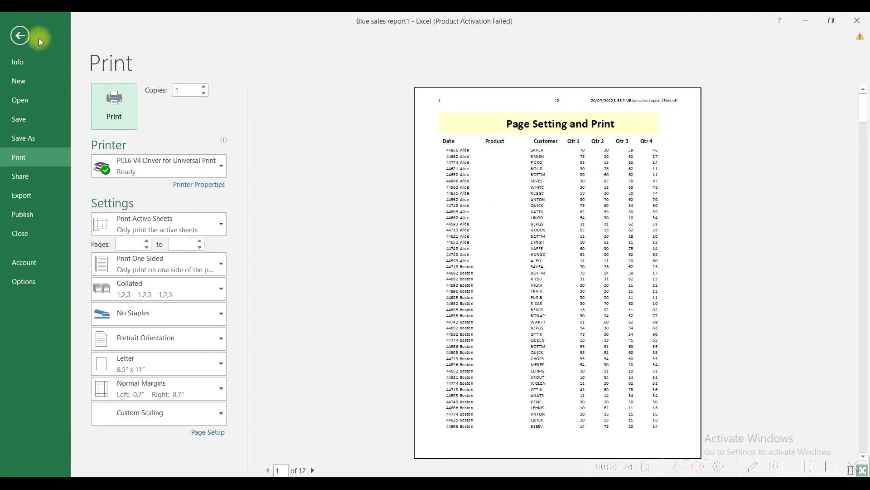
pyautogui.click(20, 36)
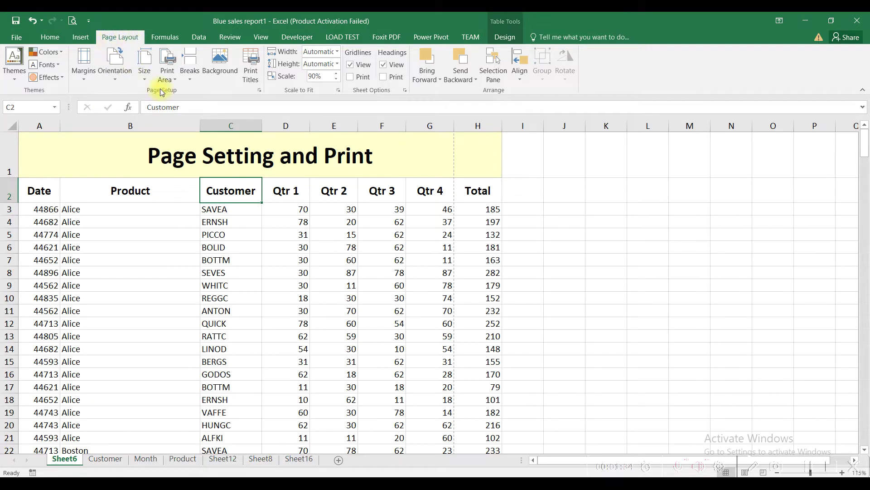
# In the page setup, try landscape orientation, go back to portrait and set the scaling to 100% of normal size.
pyautogui.click(261, 91)
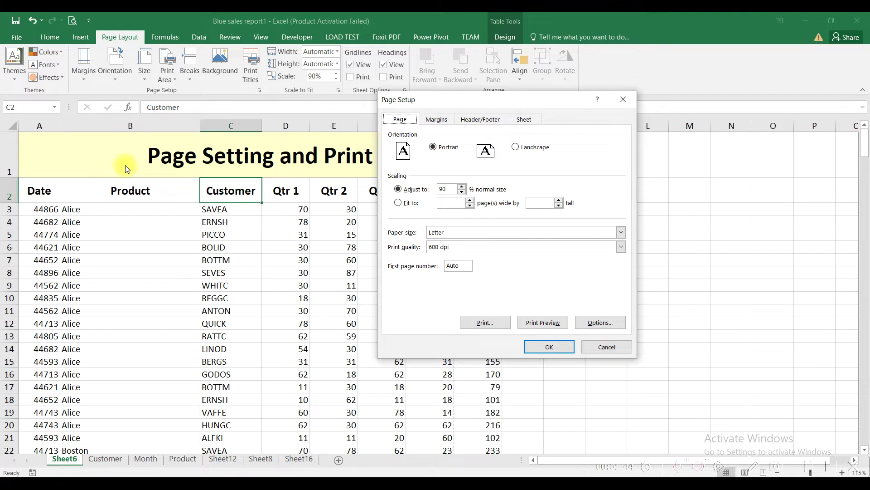
pyautogui.click(526, 147)
pyautogui.click(435, 147)
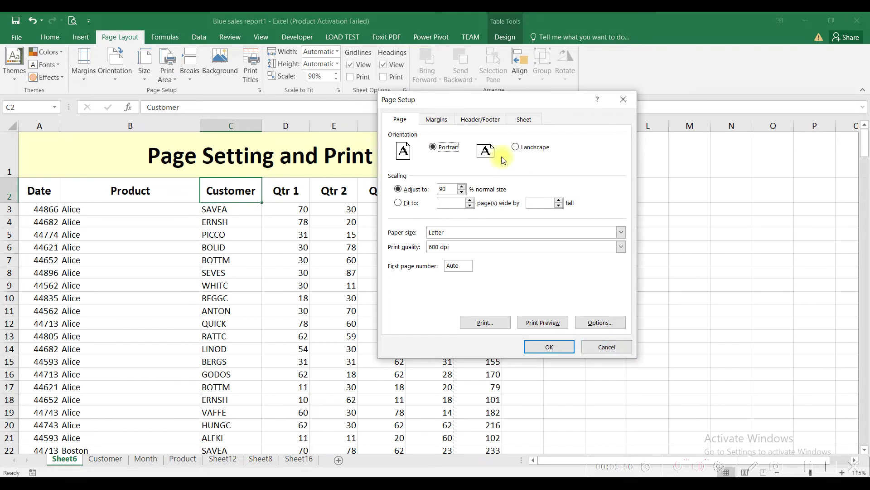
pyautogui.click(522, 149)
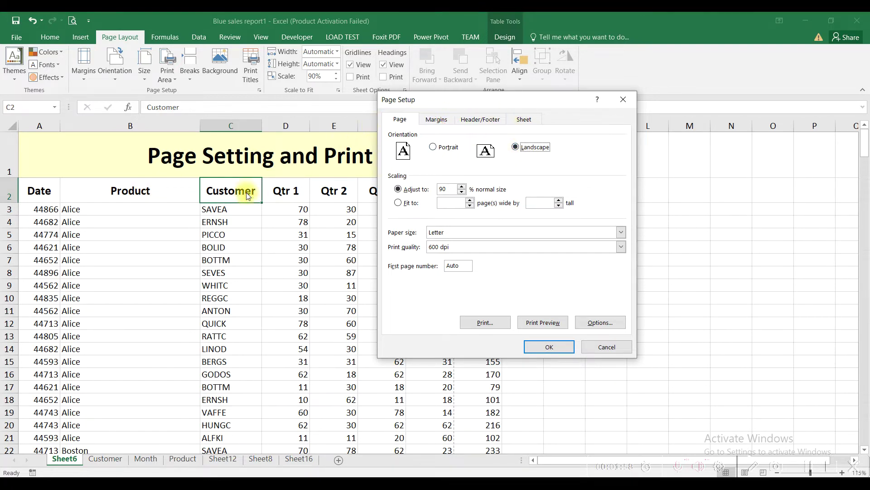
pyautogui.click(443, 150)
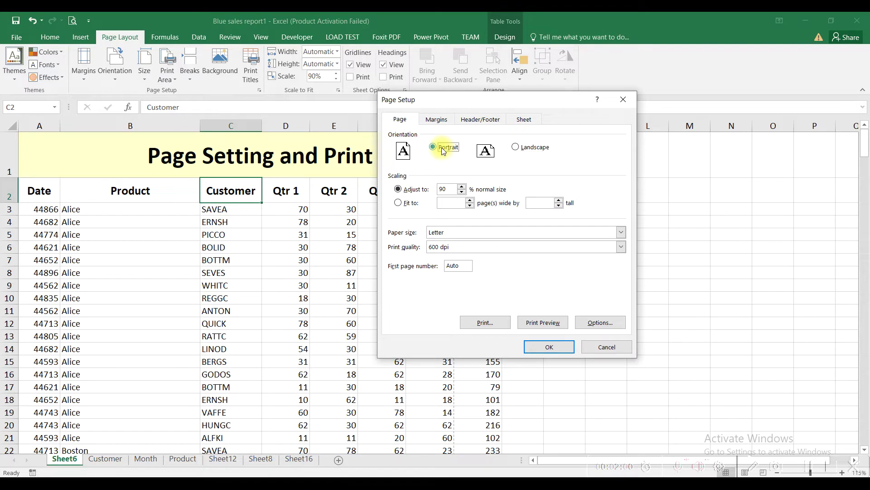
pyautogui.click(429, 191)
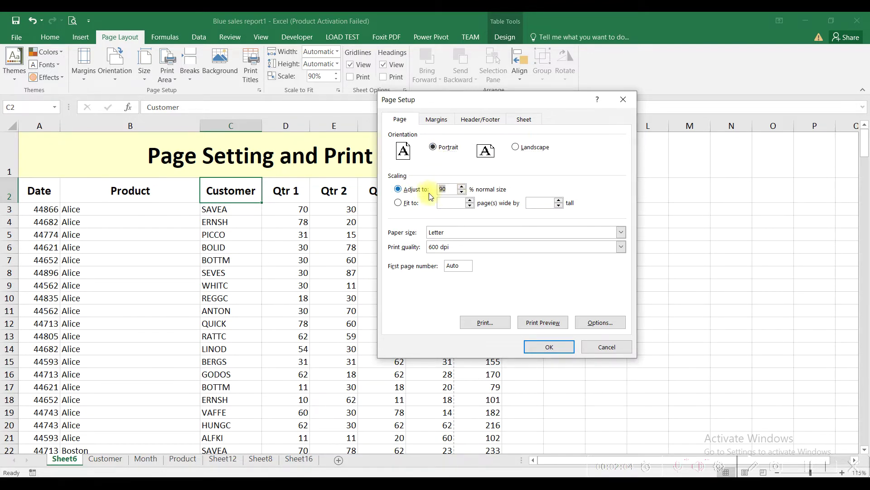
pyautogui.click(547, 348)
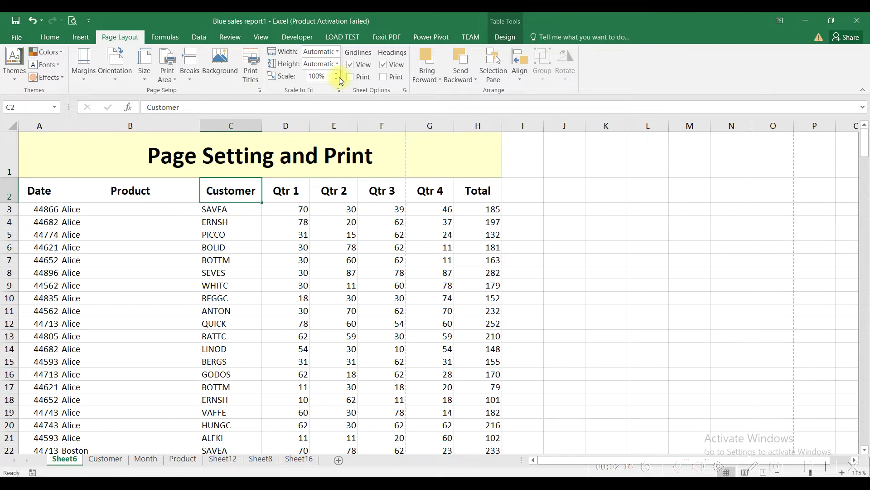
# Set the print scale to 50% and check the result in the print preview.
pyautogui.moveTo(331, 77); pyautogui.dragTo(291, 78)
pyautogui.write('50')
pyautogui.click(276, 216)
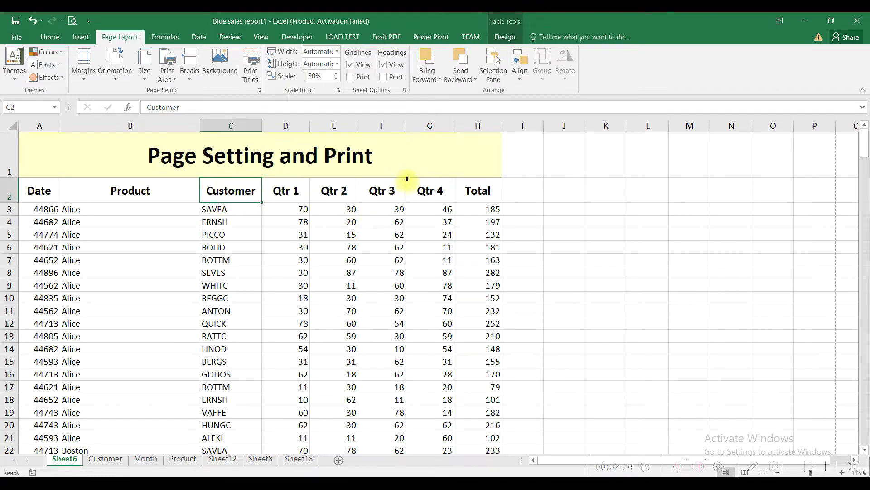
pyautogui.click(73, 20)
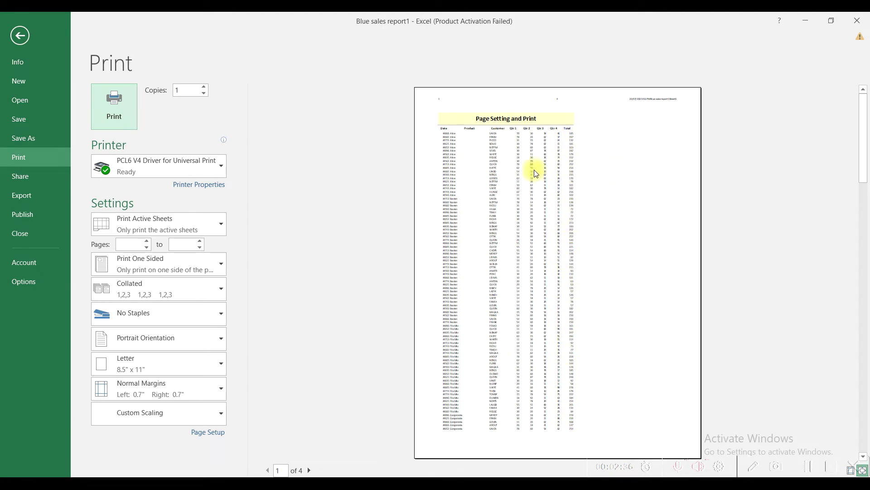
pyautogui.click(20, 36)
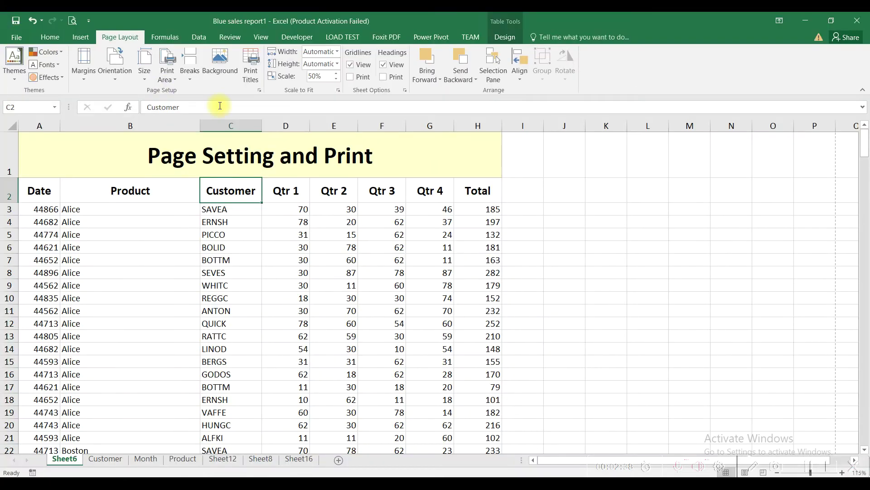
# Set the print scale to 100%, and fit the printout width to 1 page.
pyautogui.click(327, 75)
pyautogui.write('100')
pyautogui.scroll(3, 410, 188)
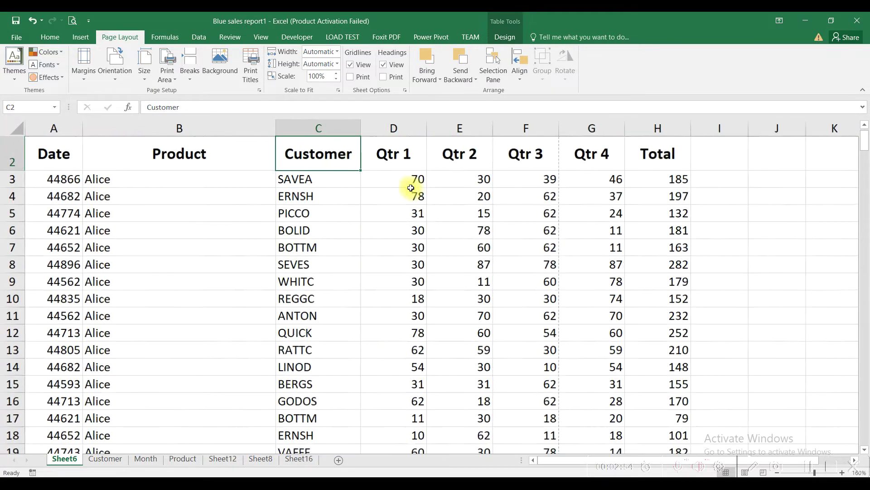
pyautogui.scroll(1, 582, 157)
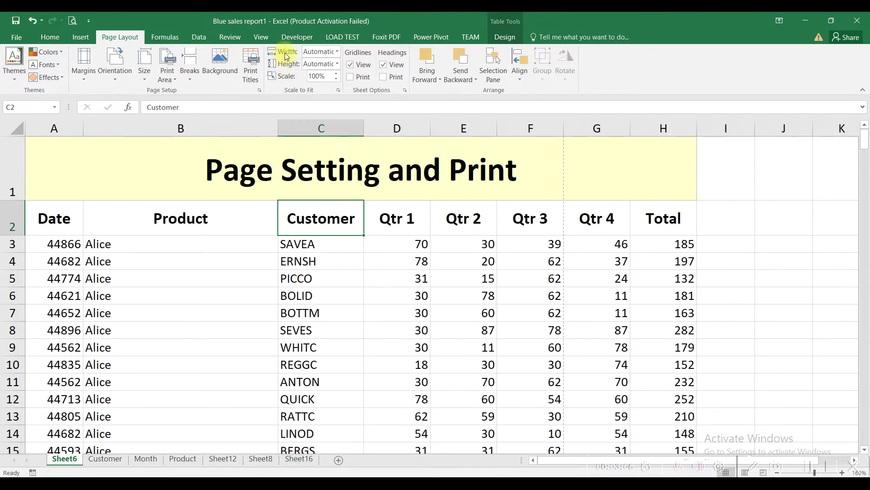
pyautogui.click(336, 51)
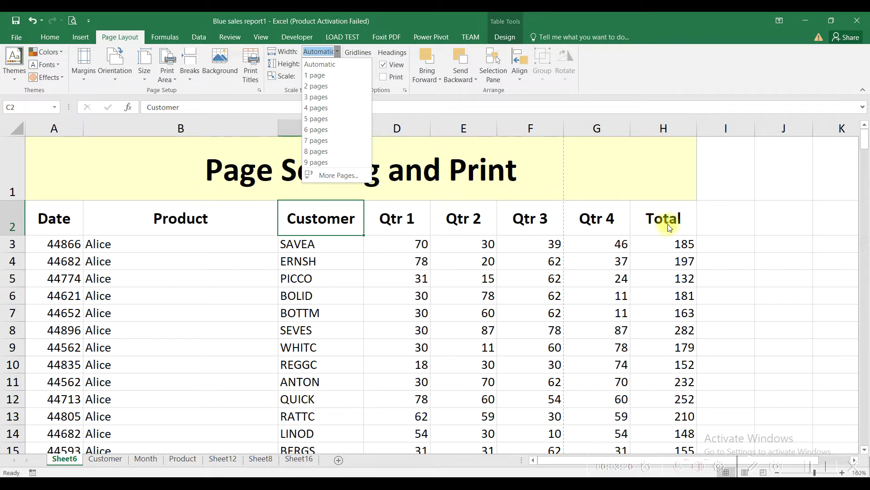
pyautogui.click(320, 76)
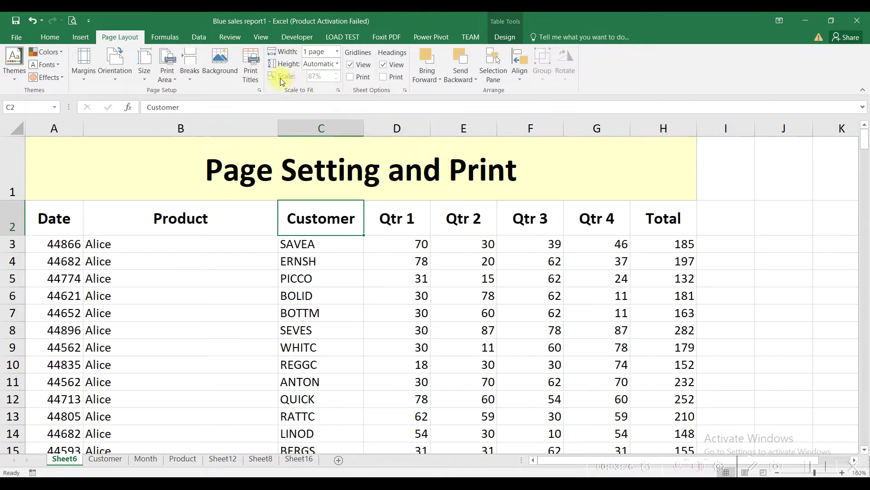
# Set the printout width to Automatic and raise the print scale to 95%.
pyautogui.click(337, 51)
pyautogui.click(330, 63)
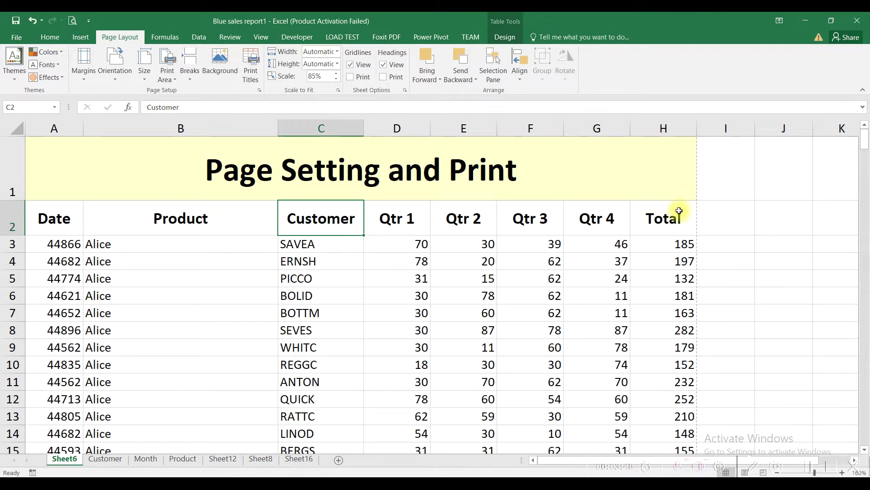
pyautogui.click(336, 73)
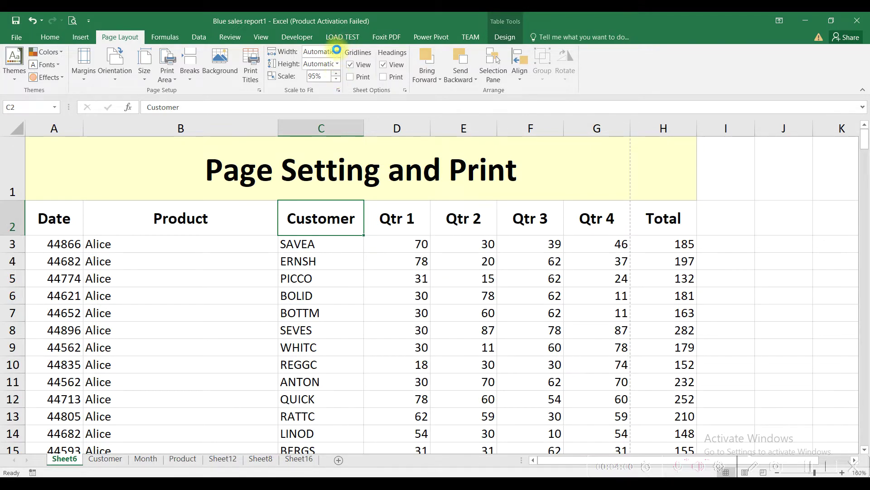
# Fit the printout width to 1 page and check the columns in the print preview.
pyautogui.click(337, 50)
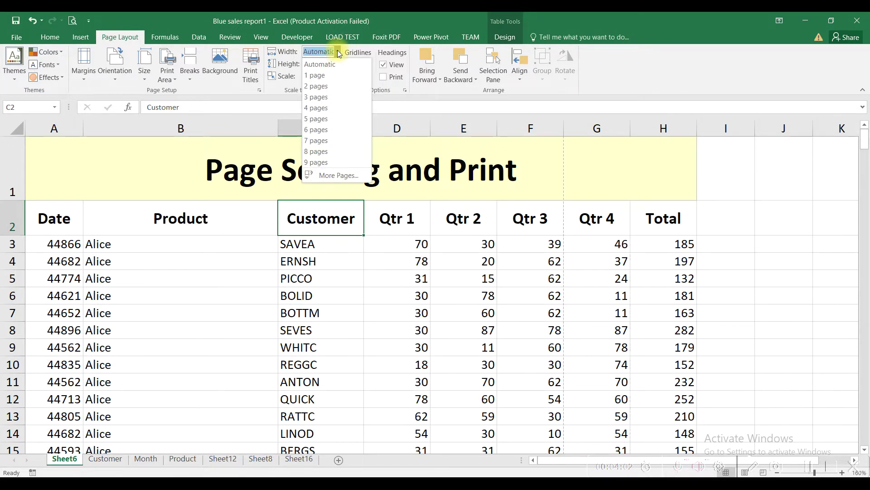
pyautogui.click(327, 72)
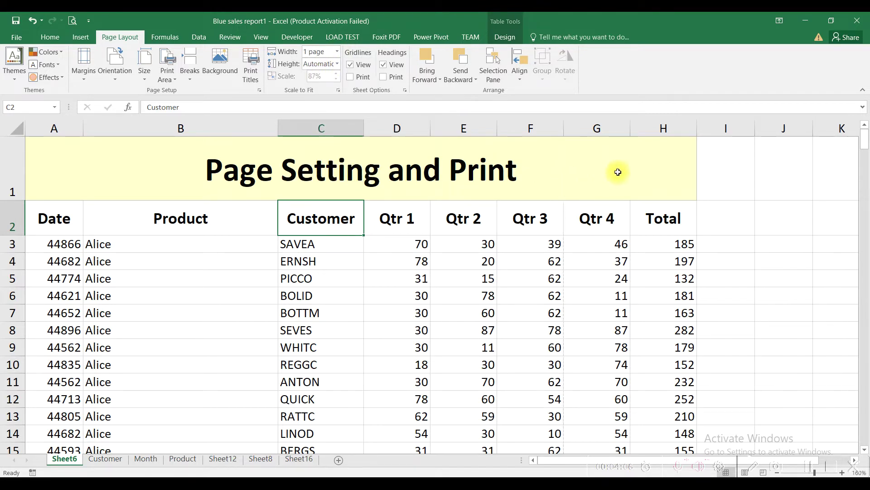
pyautogui.click(72, 20)
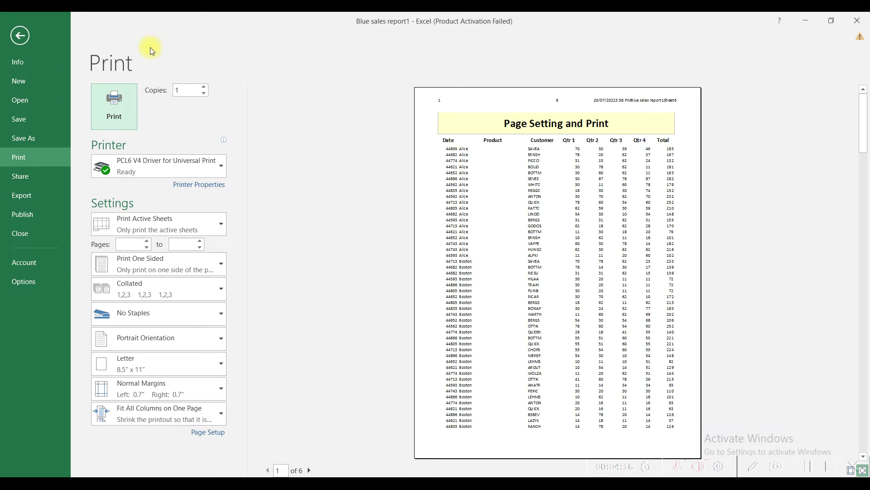
pyautogui.click(20, 36)
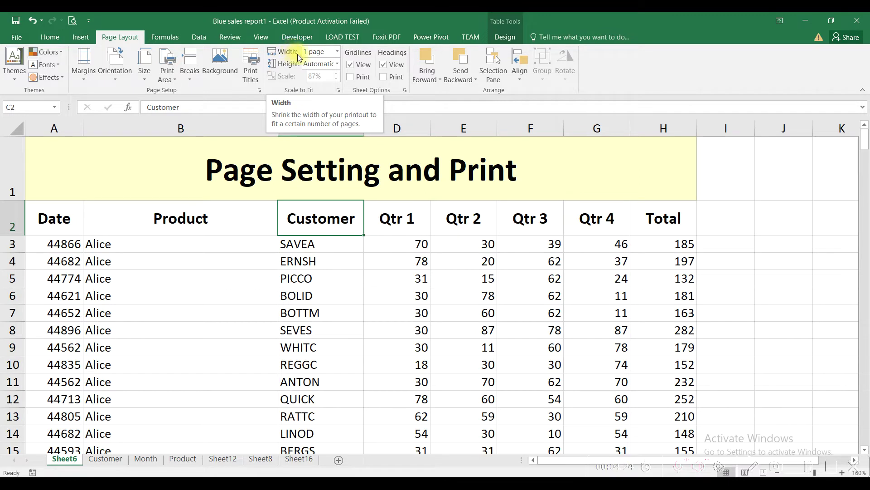
# Keep the printout height at Automatic and switch the page orientation to Landscape.
pyautogui.click(337, 64)
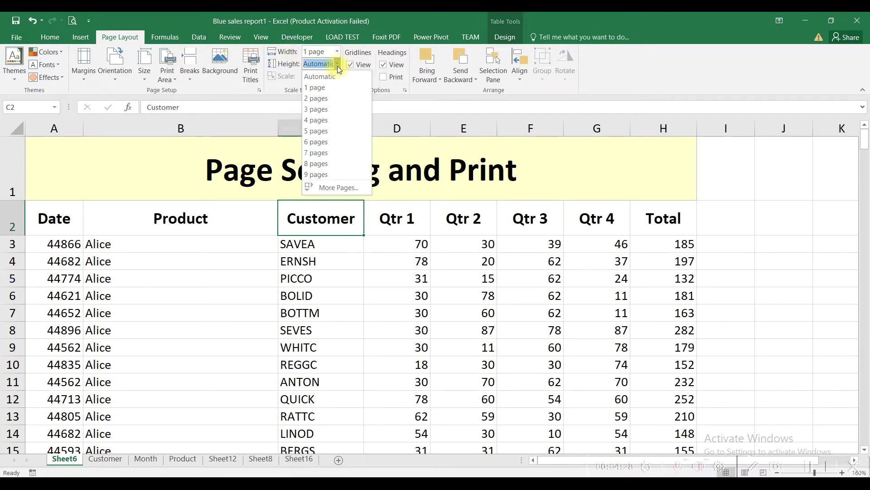
pyautogui.click(327, 76)
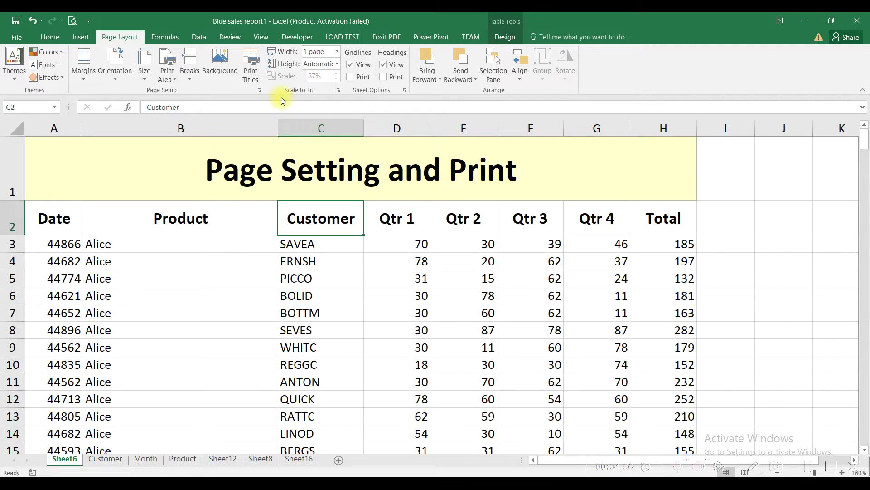
pyautogui.click(260, 90)
pyautogui.click(531, 147)
pyautogui.click(550, 353)
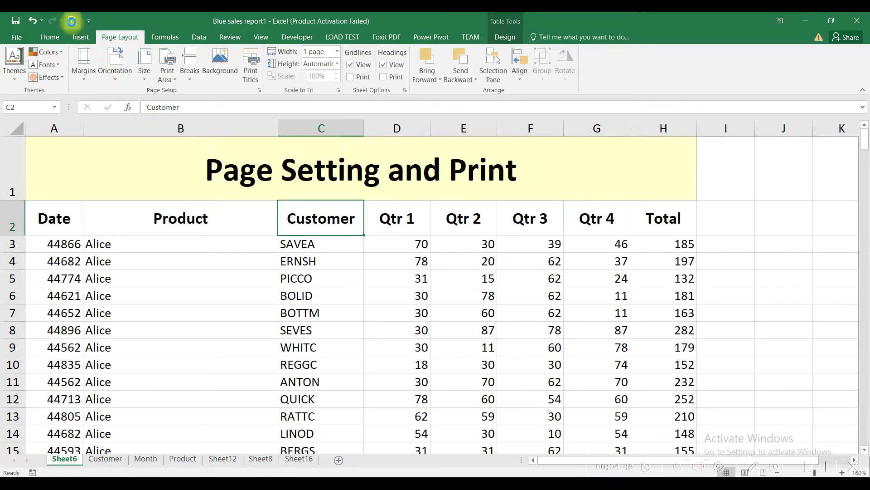
# Check the landscape report's first two pages in the print preview and return to the sheet.
pyautogui.click(71, 21)
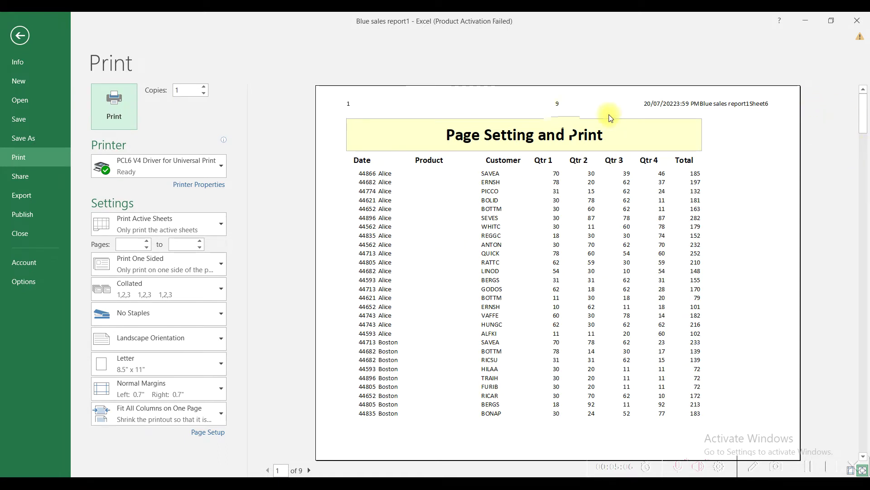
pyautogui.scroll(-1, 608, 114)
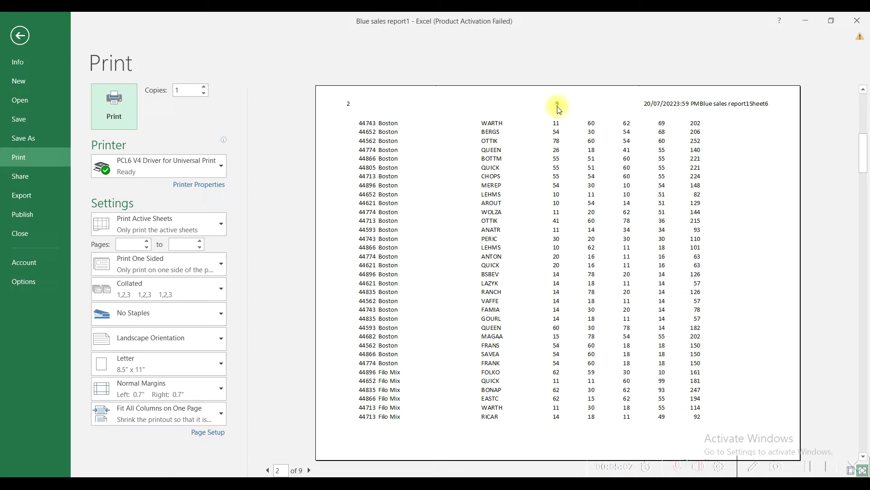
pyautogui.click(864, 118)
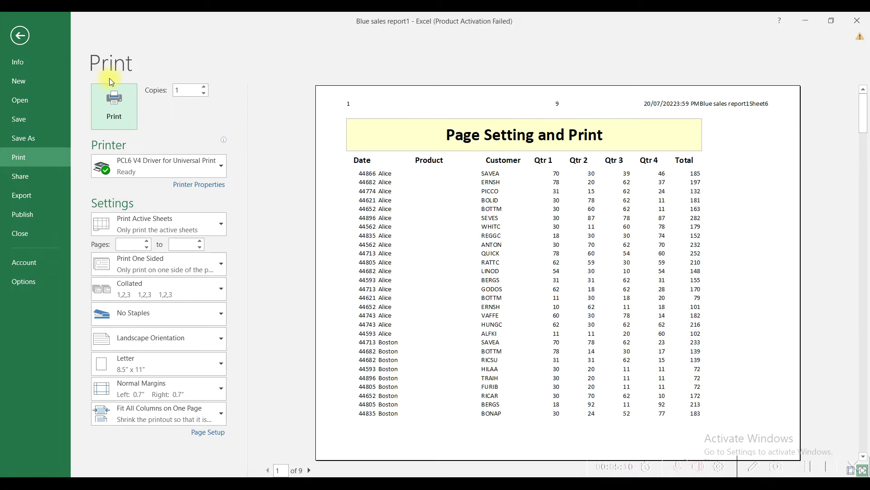
pyautogui.click(20, 35)
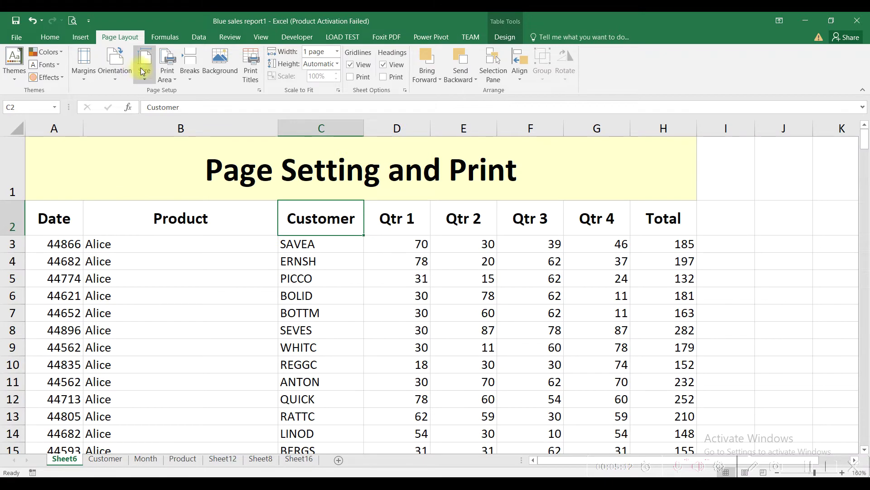
# Set the page orientation back to Portrait and check the result in the print preview.
pyautogui.click(144, 76)
pyautogui.click(146, 74)
pyautogui.click(115, 75)
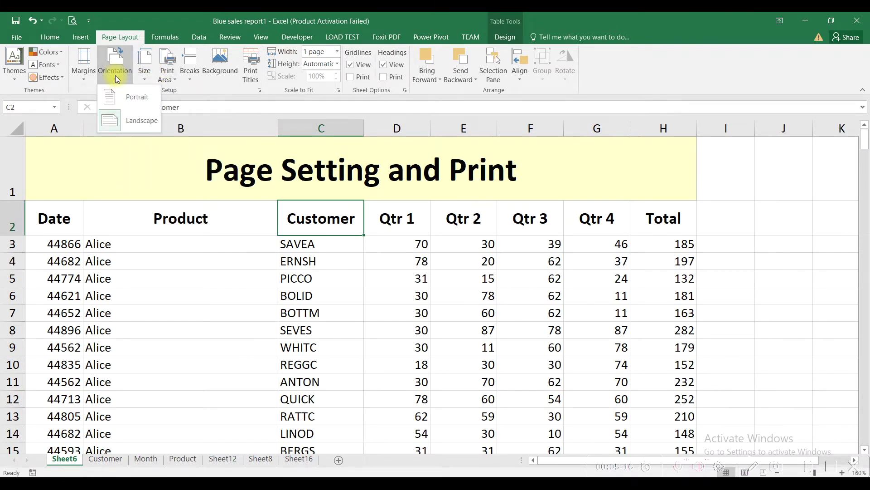
pyautogui.click(128, 101)
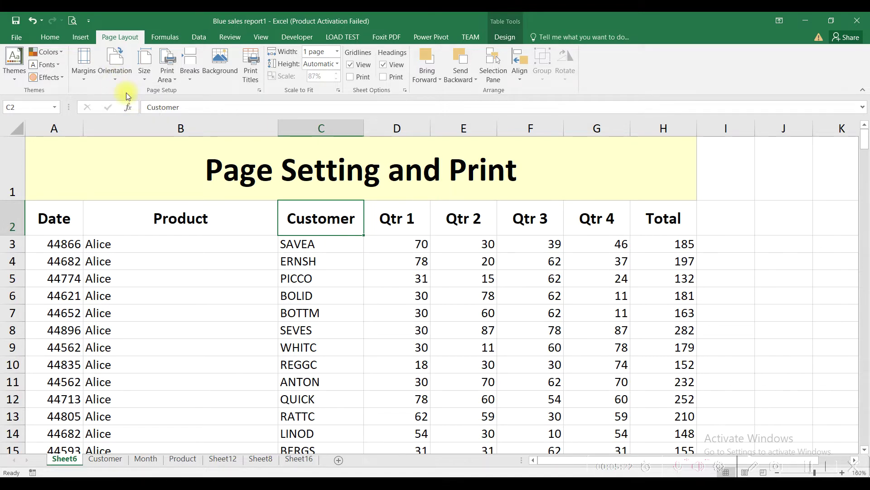
pyautogui.click(71, 20)
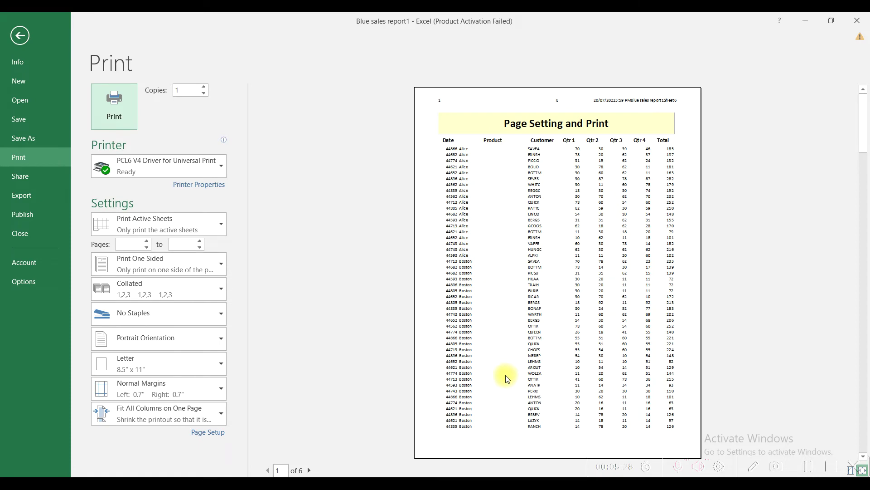
pyautogui.click(28, 43)
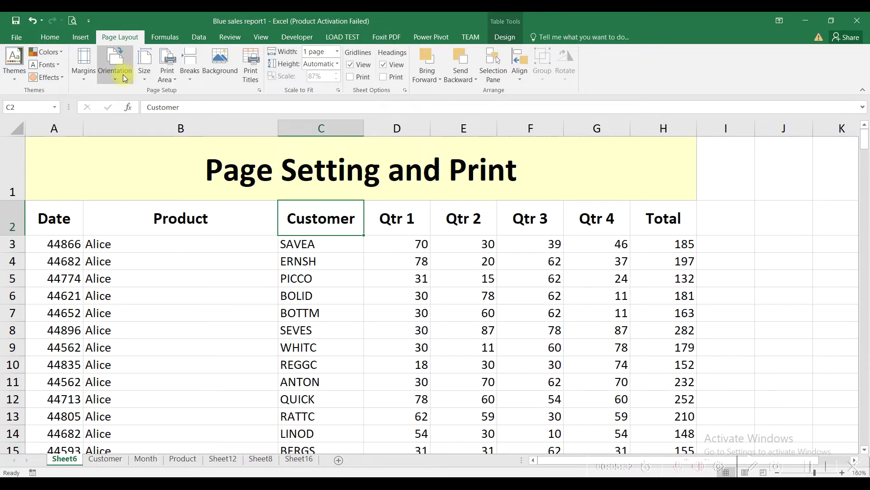
pyautogui.click(120, 74)
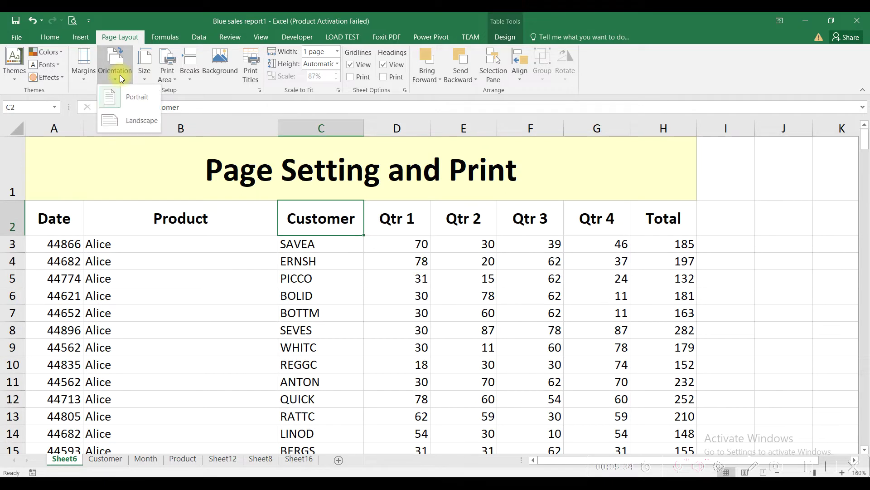
pyautogui.click(131, 119)
pyautogui.moveTo(384, 217); pyautogui.dragTo(608, 220)
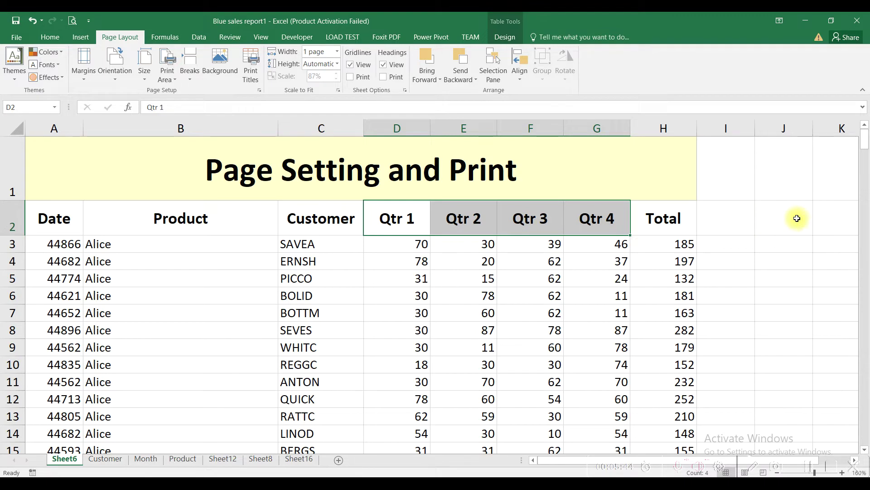
pyautogui.click(247, 217)
pyautogui.click(116, 68)
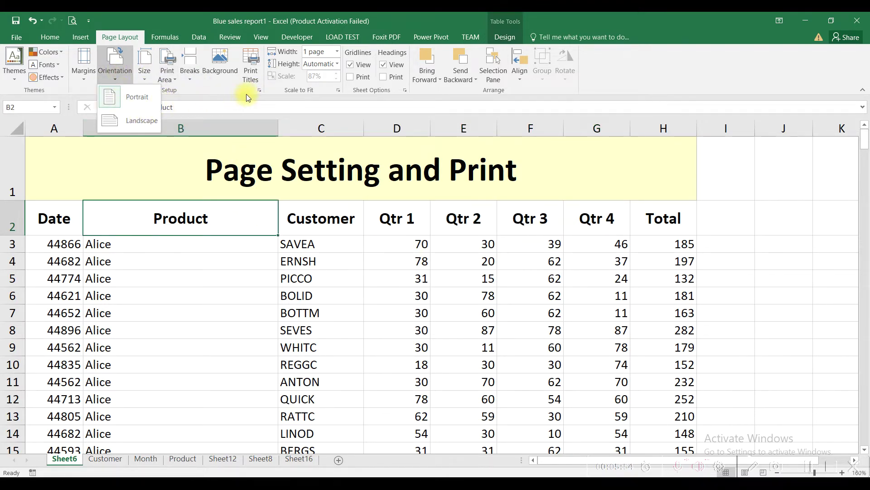
# Set the sheet's paper size to A4 in the page setup.
pyautogui.click(260, 90)
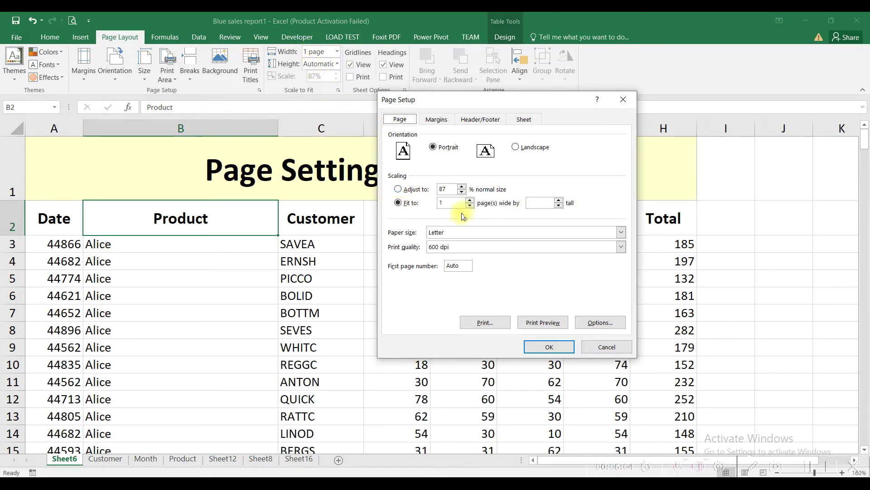
pyautogui.click(460, 233)
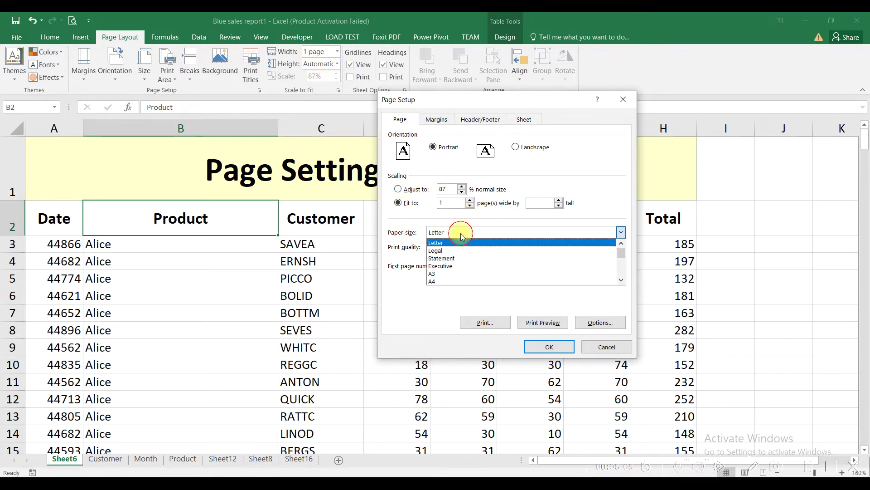
pyautogui.click(458, 281)
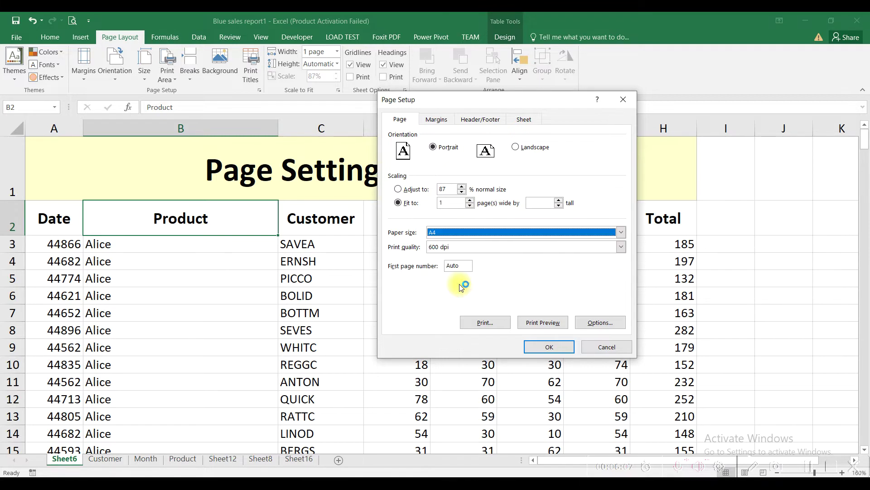
pyautogui.click(537, 348)
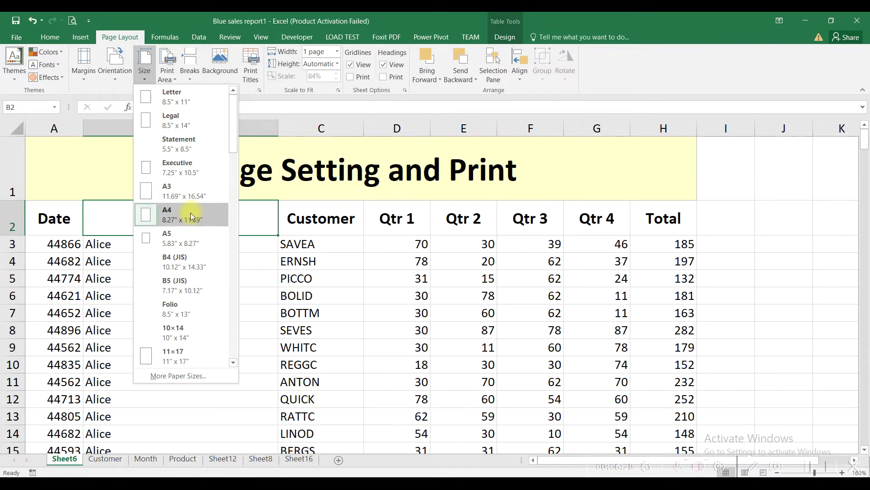
# Review the print quality choices and the margin settings in the page setup, keeping 600 dpi, and close it.
pyautogui.click(260, 91)
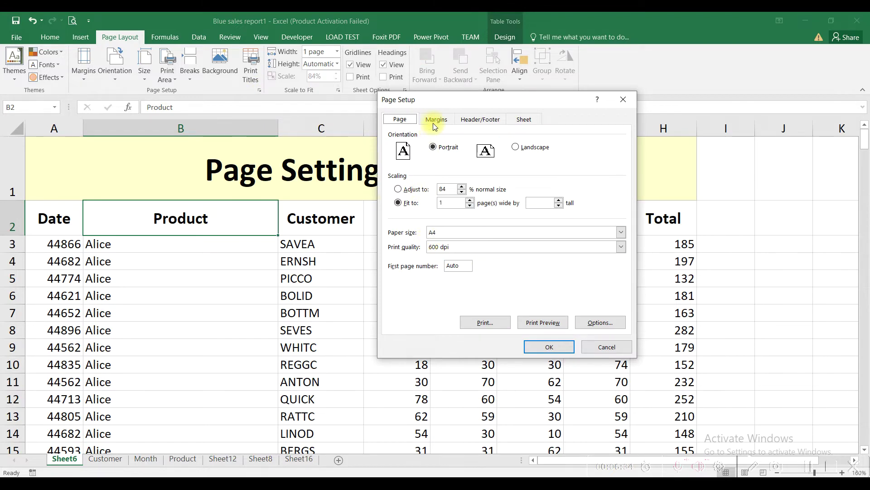
pyautogui.click(442, 248)
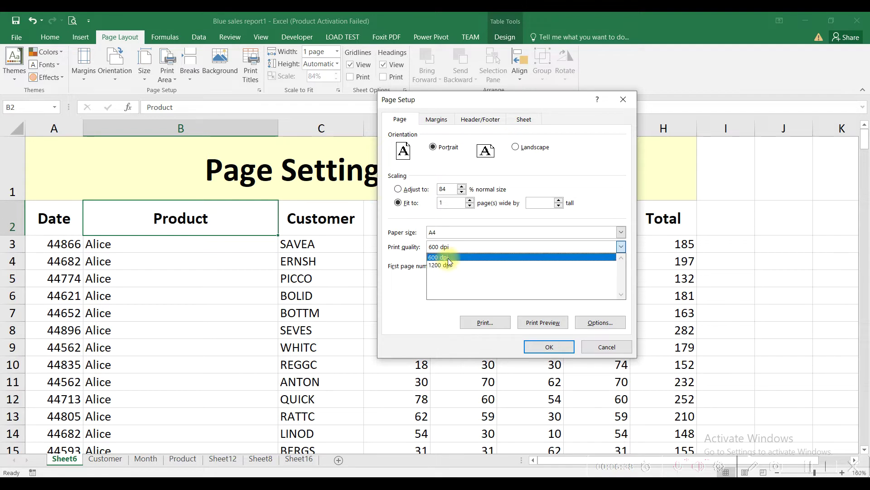
pyautogui.click(445, 257)
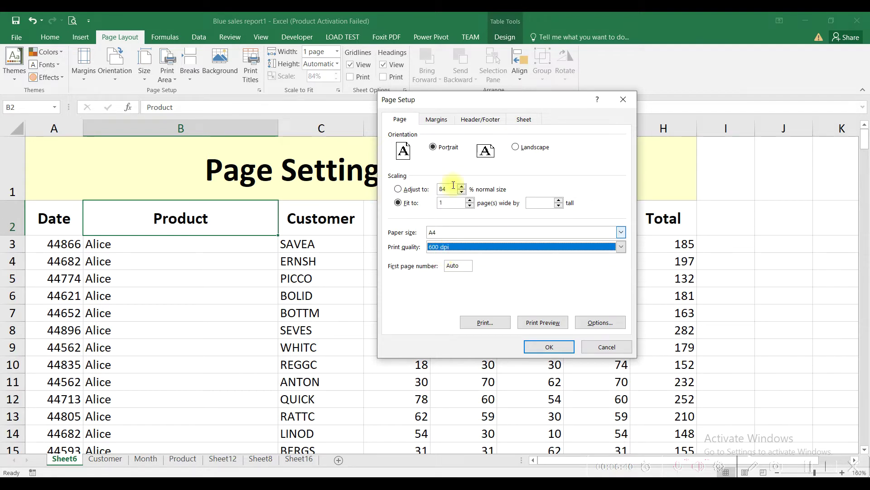
pyautogui.click(439, 121)
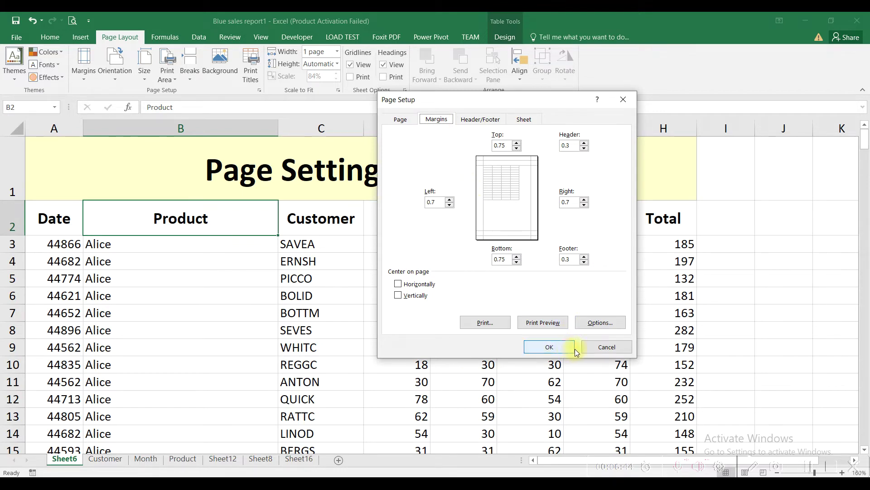
pyautogui.click(586, 349)
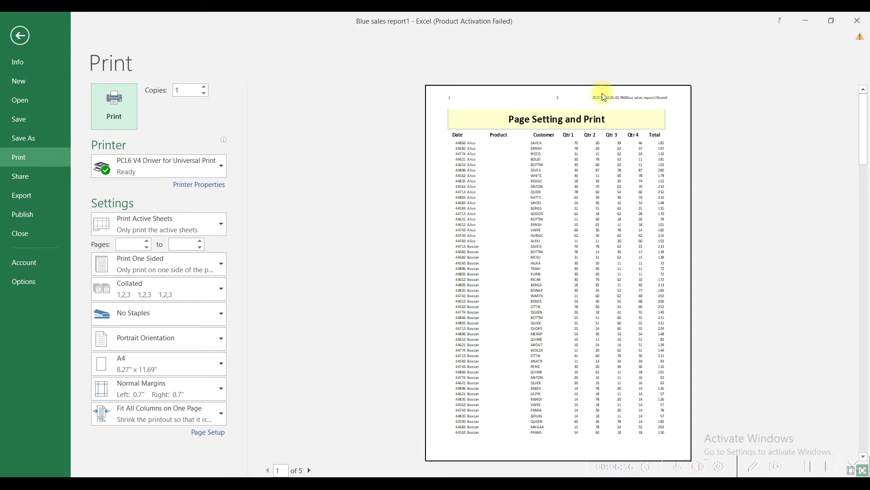
# Try the Last Custom Setting margins in the print preview, restore the Normal margins, and return to the sheet.
pyautogui.click(220, 389)
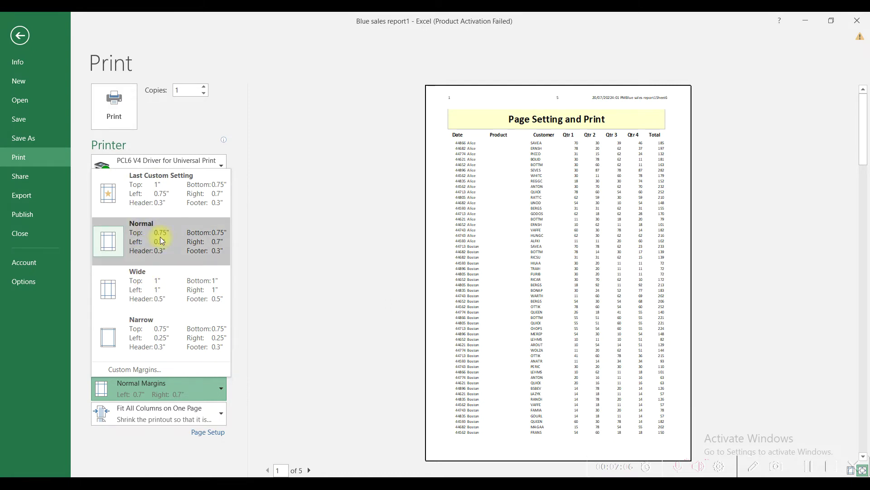
pyautogui.click(157, 190)
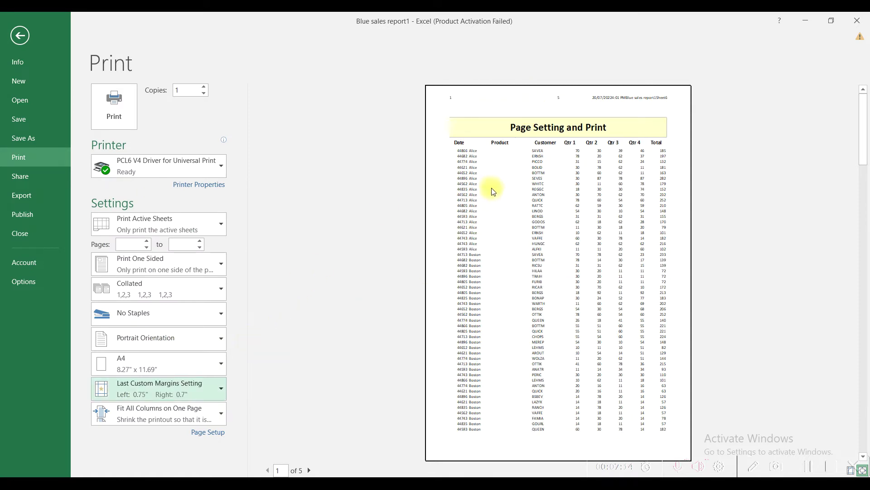
pyautogui.click(195, 388)
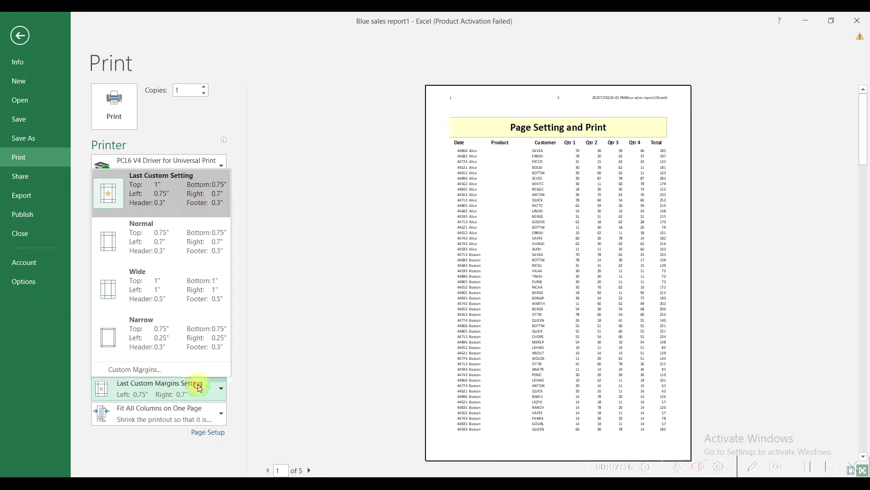
pyautogui.click(185, 240)
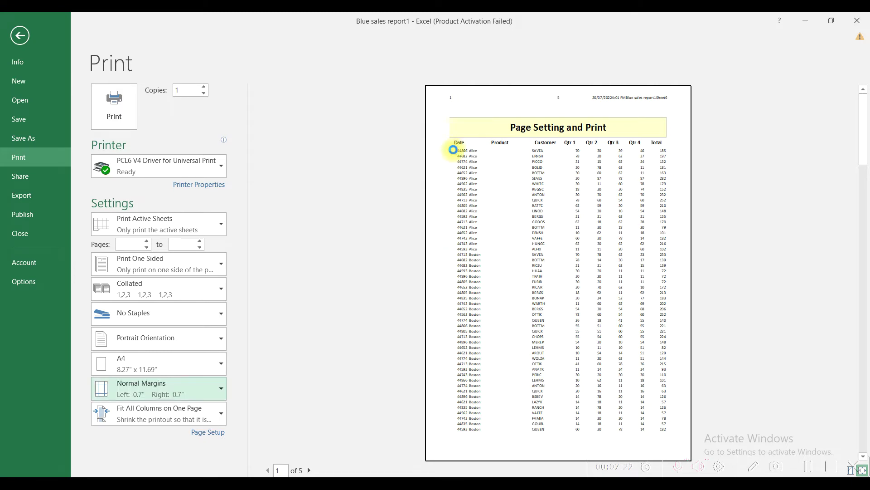
pyautogui.click(25, 39)
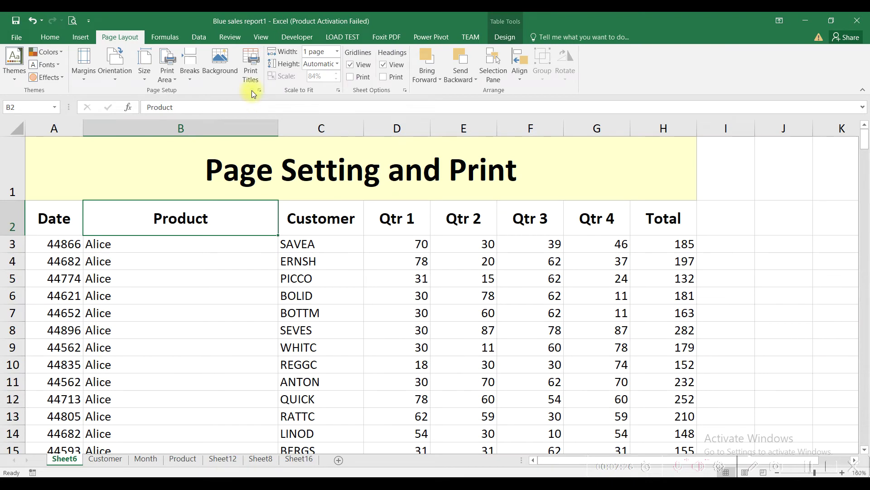
# Set custom page margins of 1 top, 0.95 left, 0.45 right and 0.5 bottom, and check them in the print preview.
pyautogui.click(84, 76)
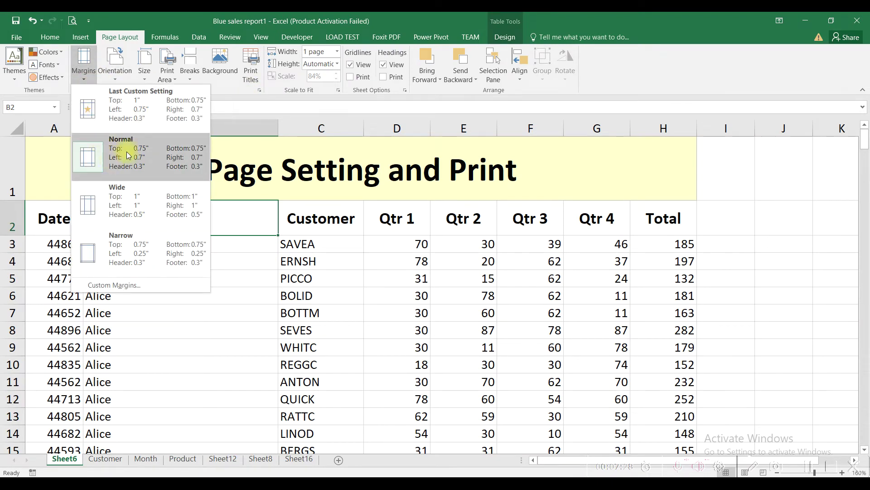
pyautogui.click(260, 89)
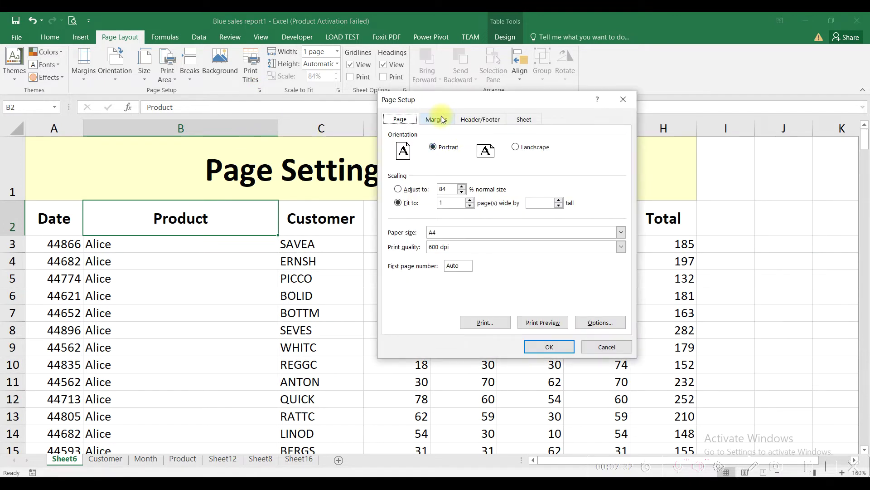
pyautogui.click(437, 119)
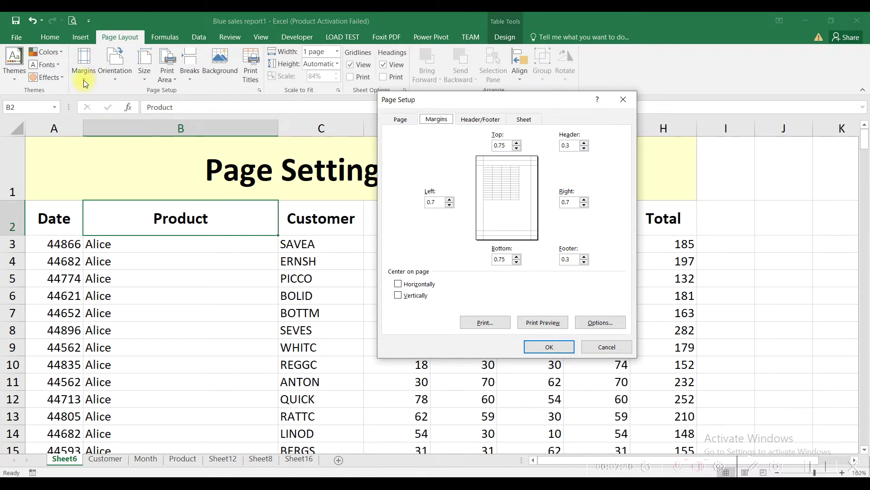
pyautogui.click(517, 143)
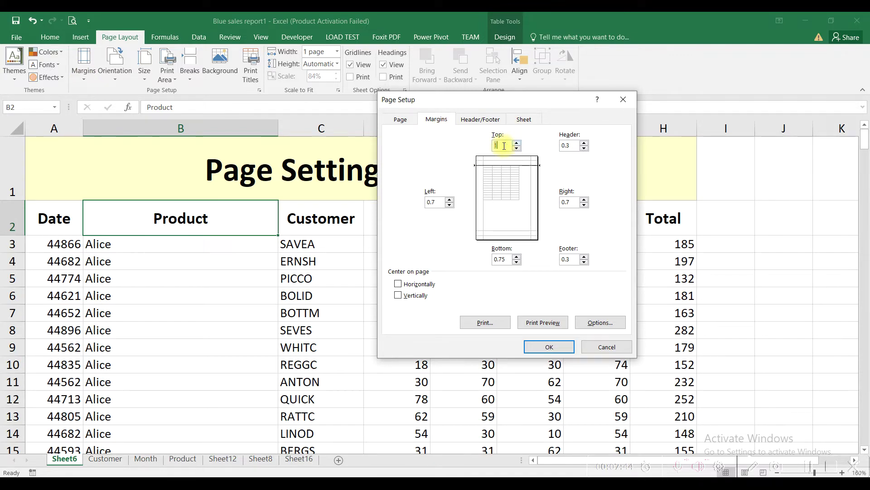
pyautogui.click(449, 199)
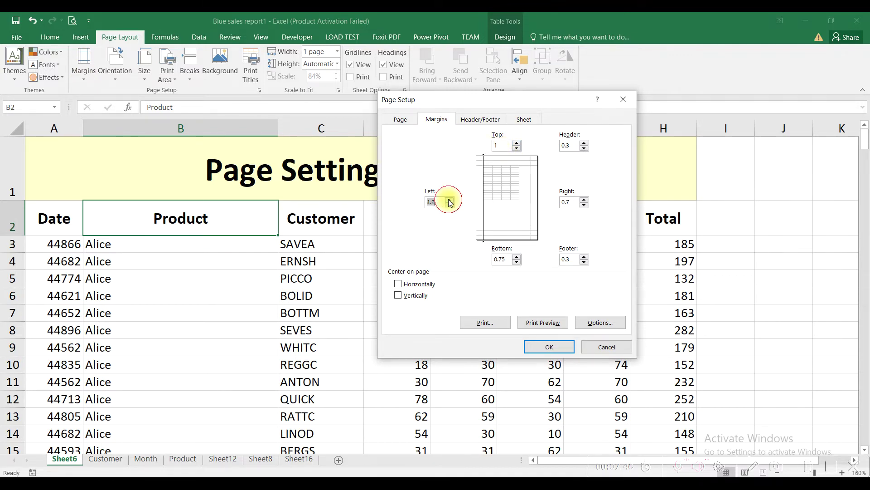
pyautogui.click(585, 204)
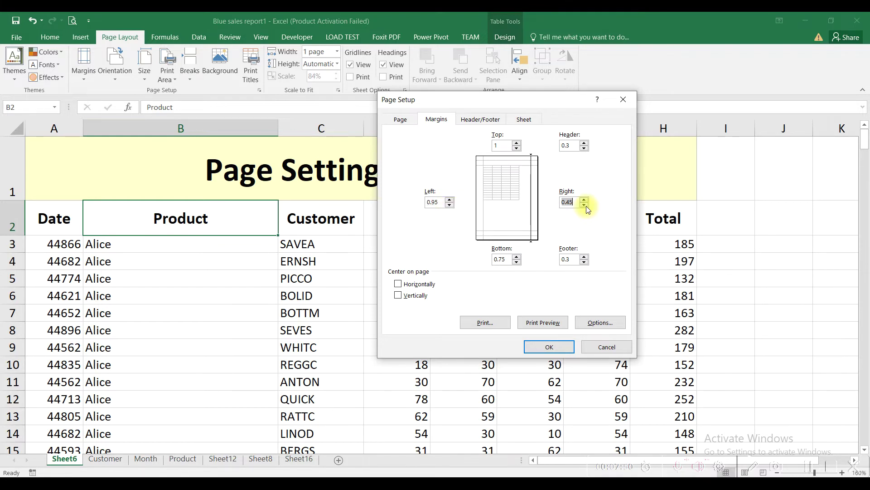
pyautogui.click(516, 262)
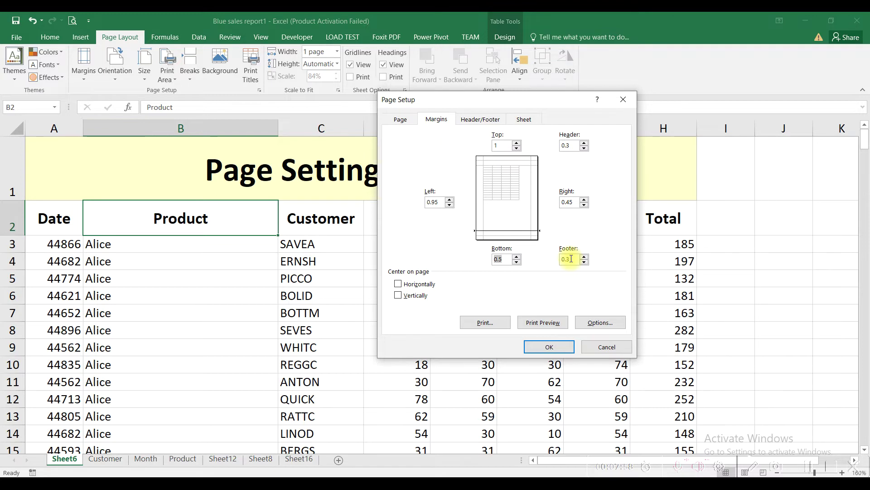
pyautogui.click(546, 323)
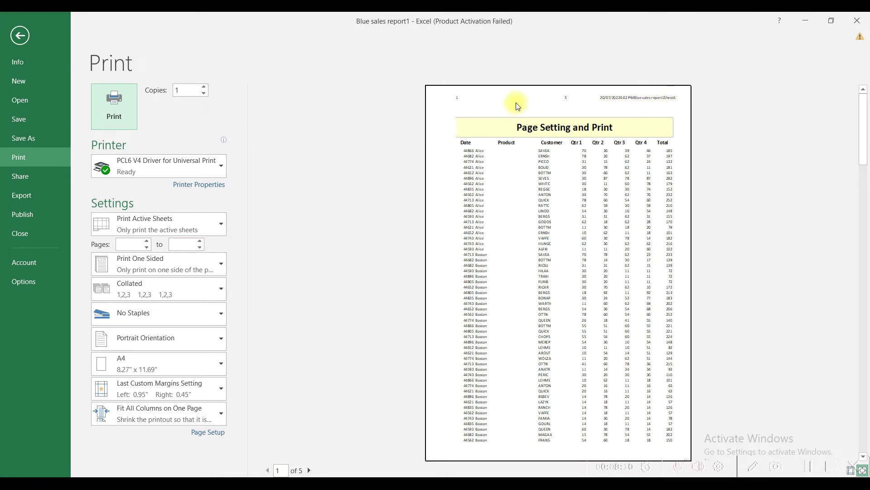
pyautogui.click(20, 36)
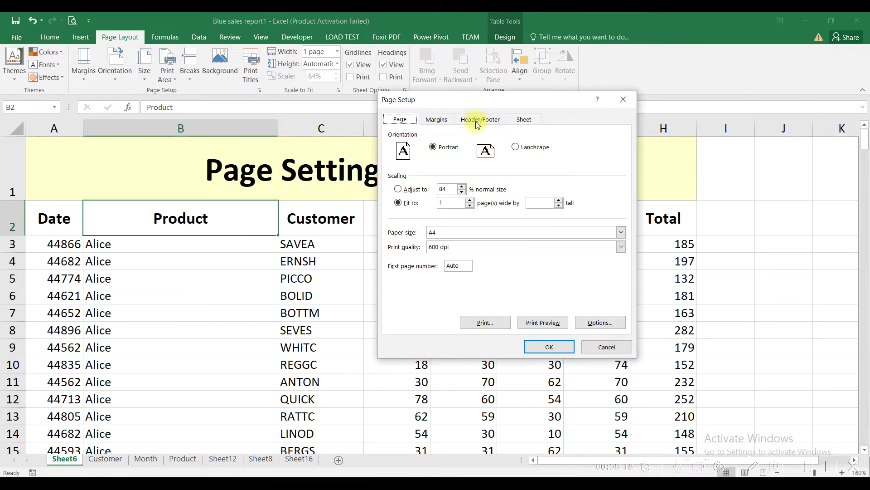
# Set the header margin to 0.55 in the page setup.
pyautogui.click(438, 120)
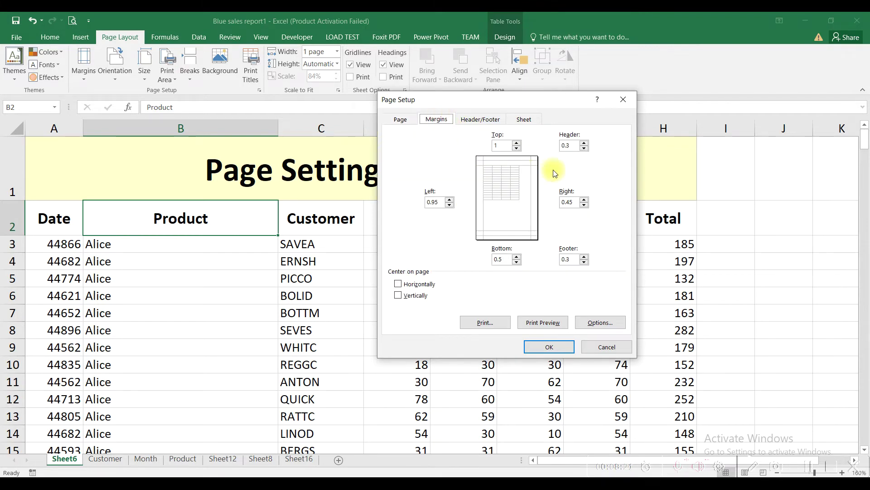
pyautogui.click(585, 142)
pyautogui.click(584, 143)
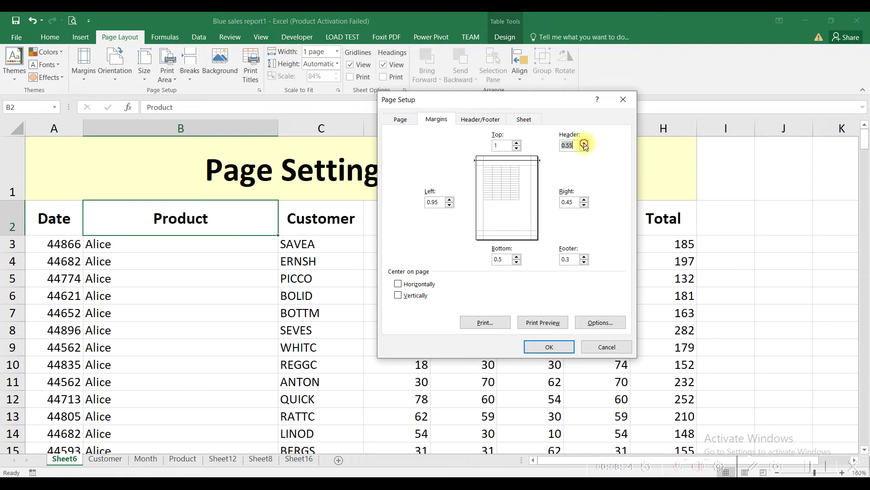
pyautogui.click(584, 148)
pyautogui.click(584, 148)
pyautogui.click(584, 142)
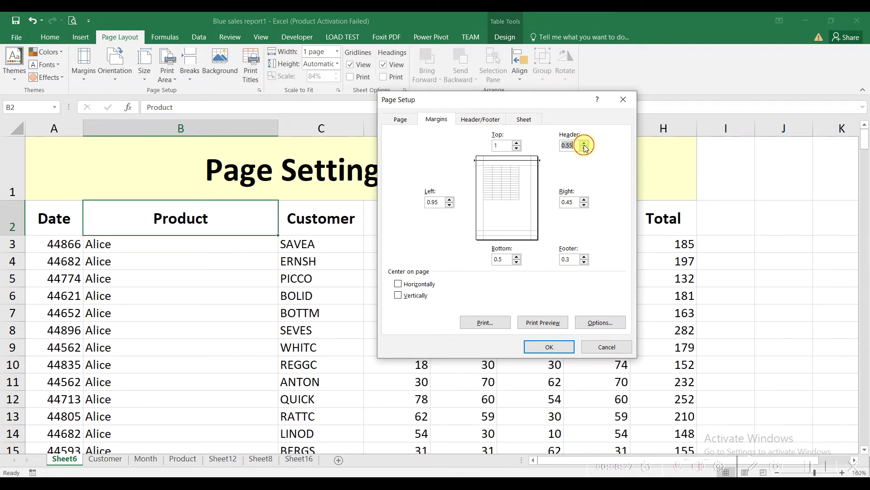
# Center the printout on the page both horizontally and vertically, and check it in the print preview.
pyautogui.click(423, 284)
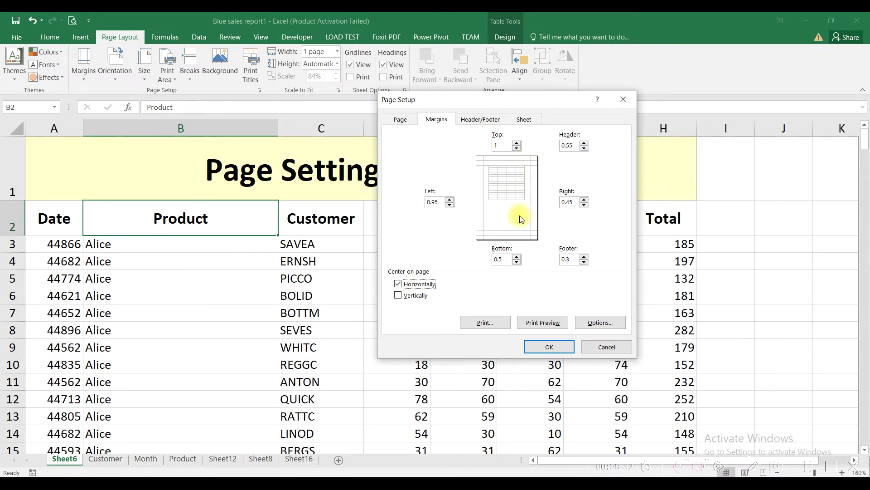
pyautogui.click(420, 285)
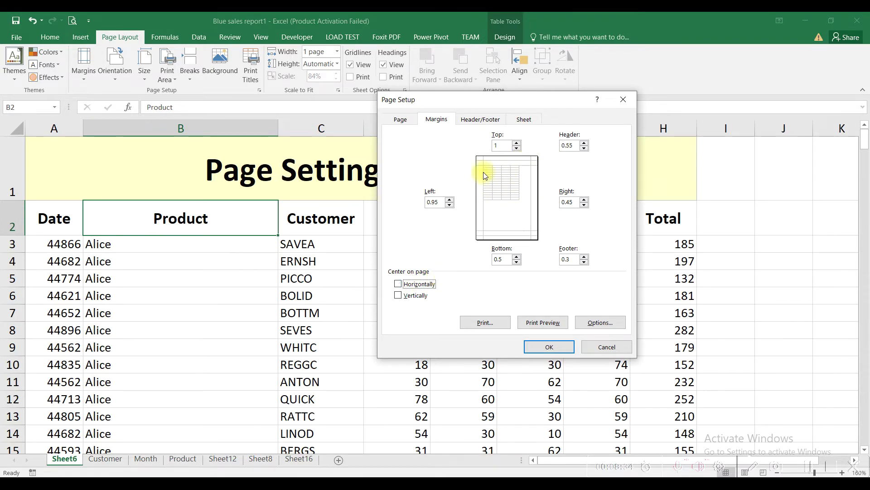
pyautogui.click(428, 286)
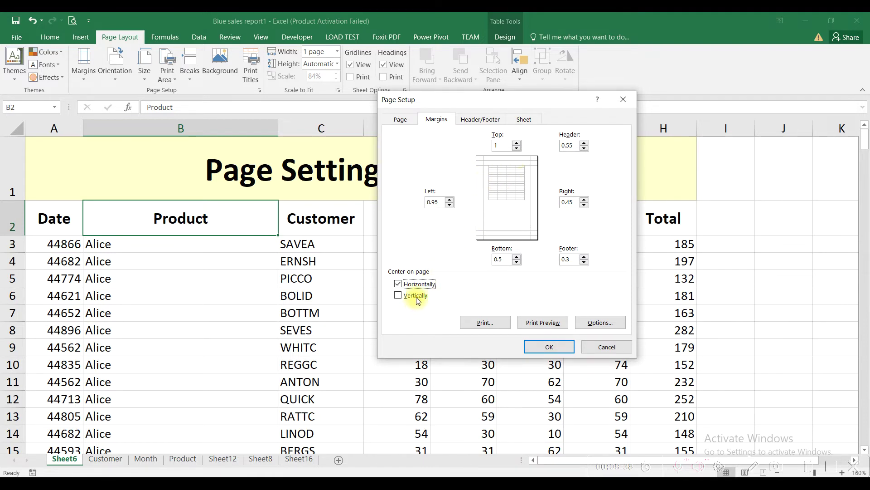
pyautogui.click(417, 296)
pyautogui.click(544, 324)
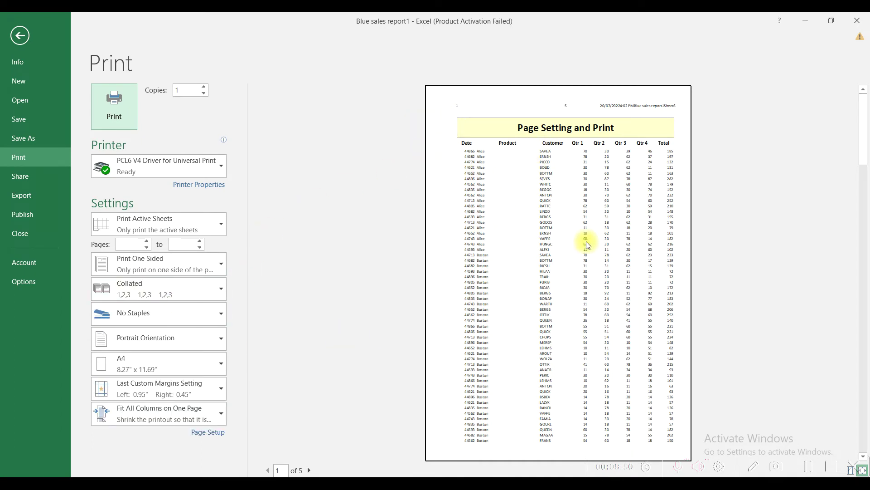
# Restore the Normal margins in the print preview and turn off vertical centering in the page setup.
pyautogui.click(201, 385)
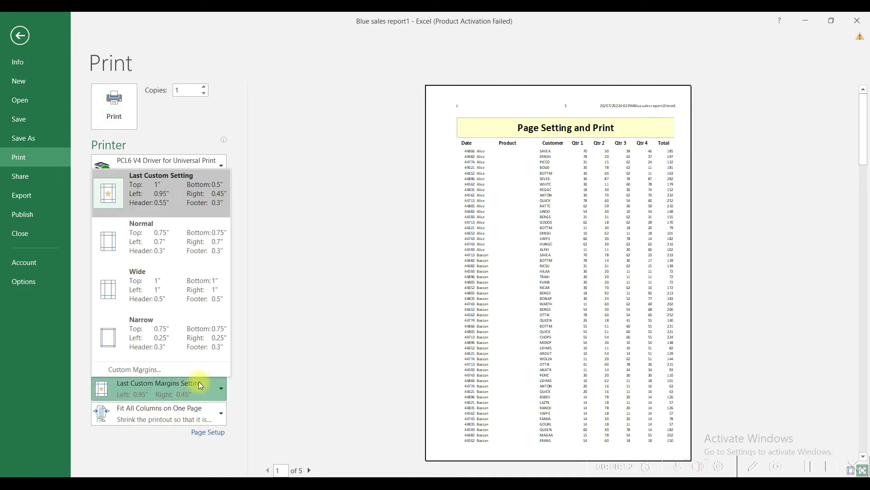
pyautogui.click(193, 249)
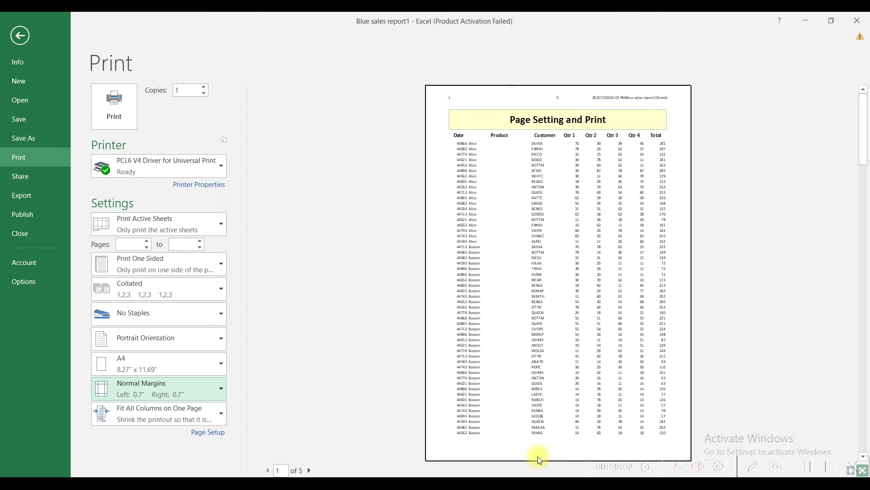
pyautogui.click(20, 36)
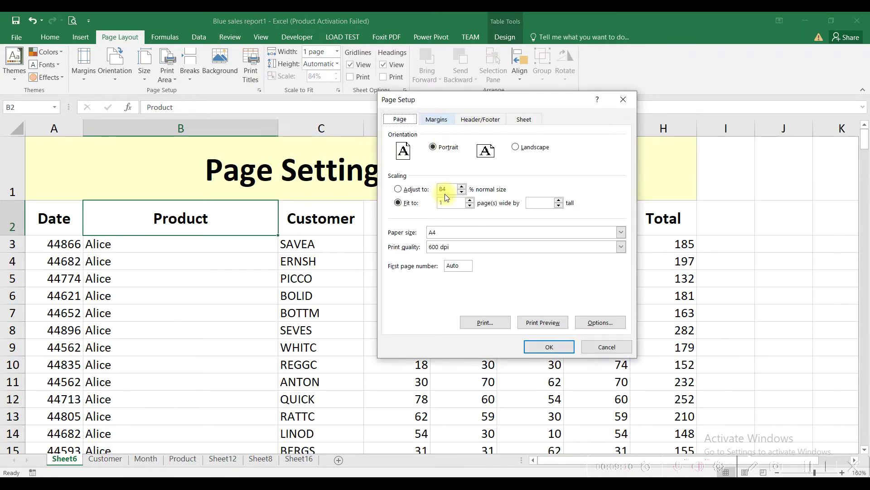
pyautogui.click(437, 120)
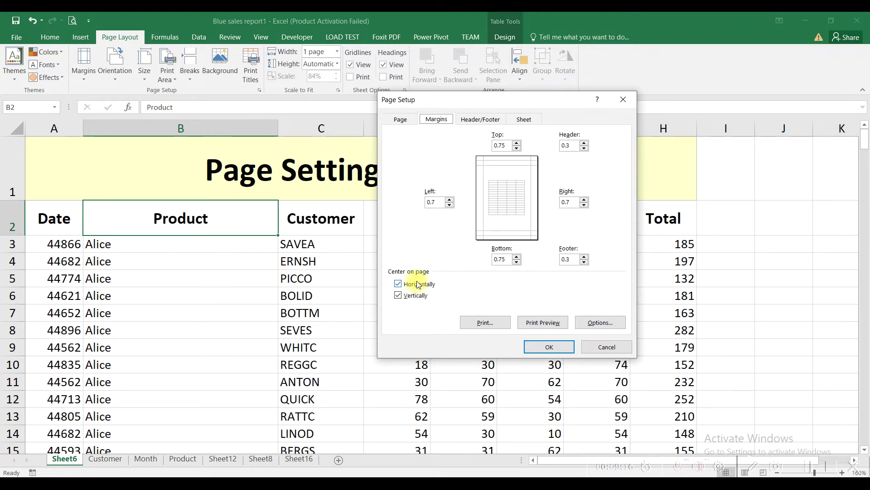
pyautogui.click(407, 295)
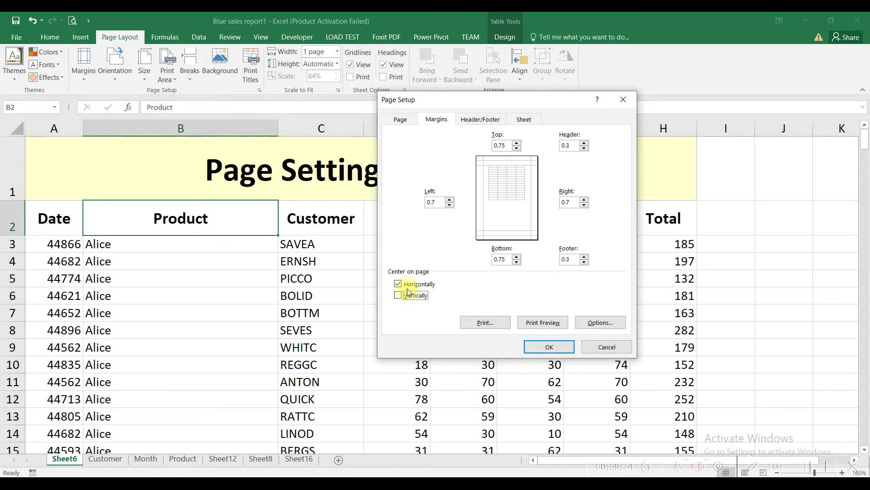
# Open the custom header and delete the existing contents of its left, center and right sections.
pyautogui.click(482, 124)
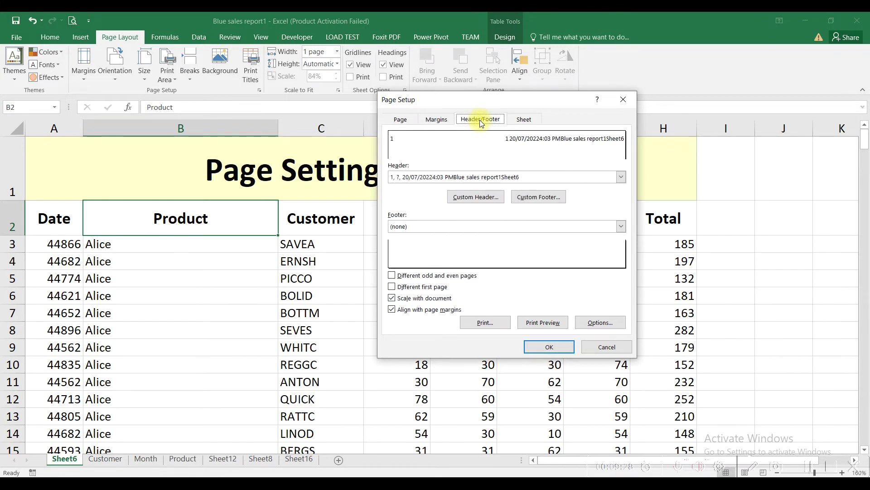
pyautogui.click(464, 198)
pyautogui.press('Delete')
pyautogui.moveTo(529, 262); pyautogui.dragTo(476, 259)
pyautogui.press('Delete')
pyautogui.click(604, 258)
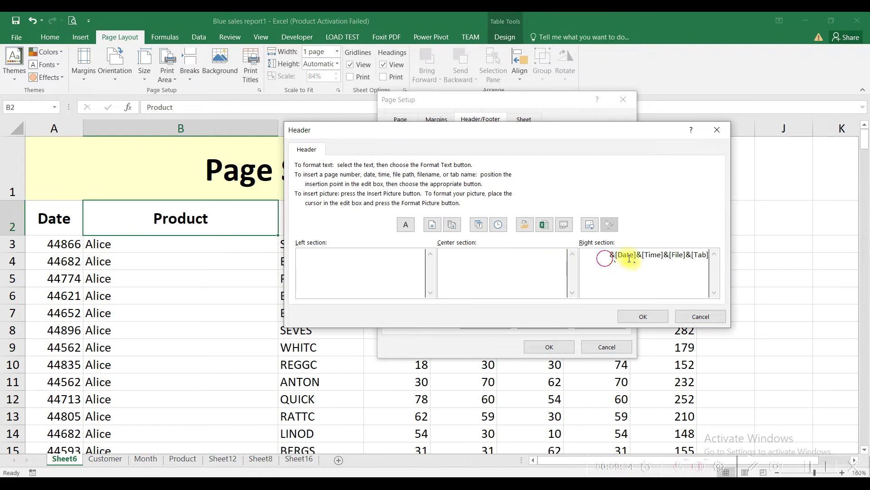
pyautogui.moveTo(629, 258); pyautogui.dragTo(730, 254)
pyautogui.press('Delete')
# Enter "Info Zone" in the left section of the custom header.
pyautogui.click(315, 263)
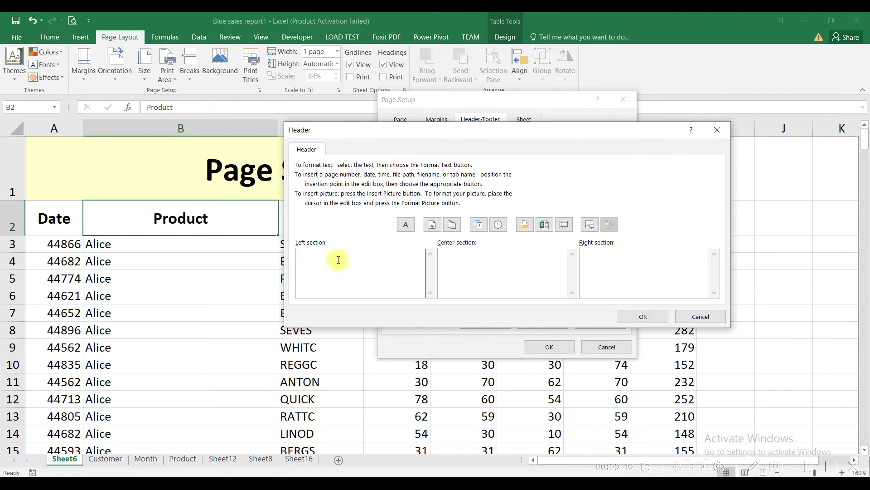
pyautogui.click(408, 225)
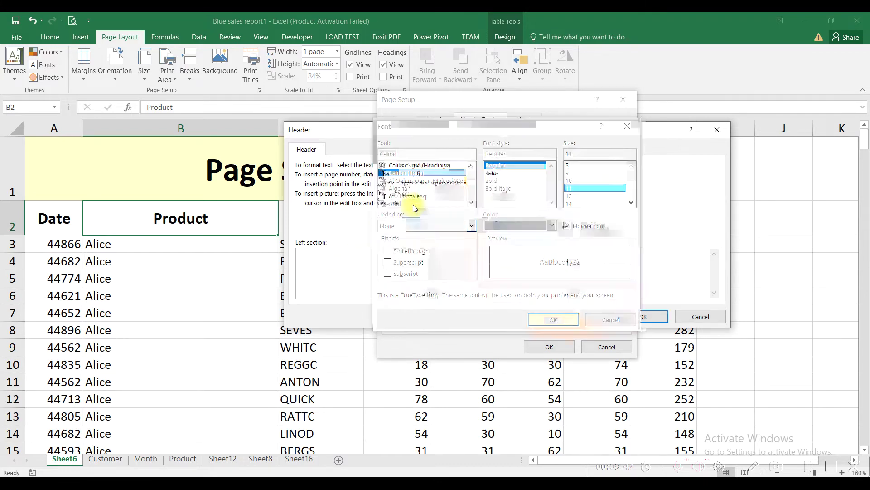
pyautogui.click(592, 317)
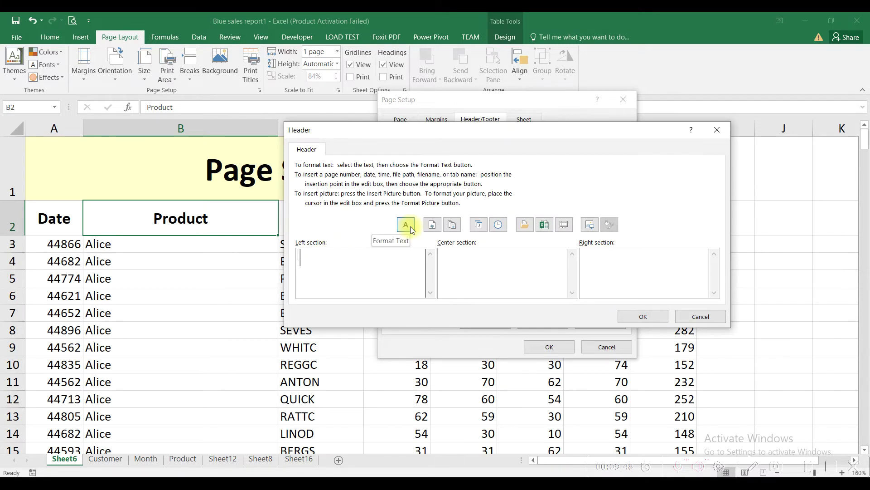
pyautogui.write('xyz')
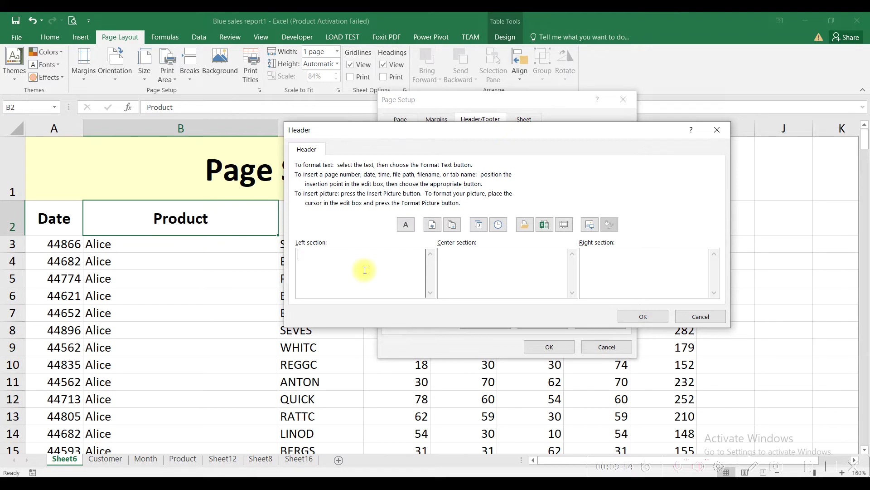
pyautogui.write('Info Zone')
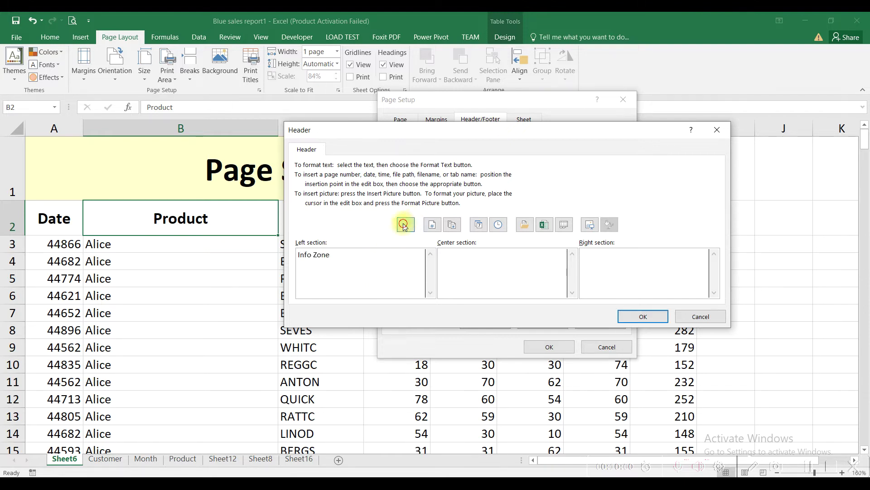
# Set the text format of the header's left section to Bold Italic, size 12.
pyautogui.click(406, 224)
pyautogui.click(491, 181)
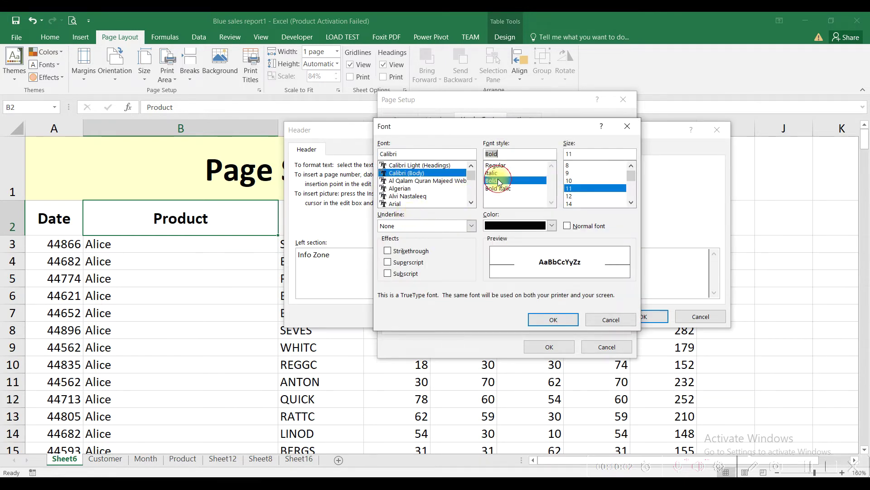
pyautogui.click(499, 189)
pyautogui.click(573, 196)
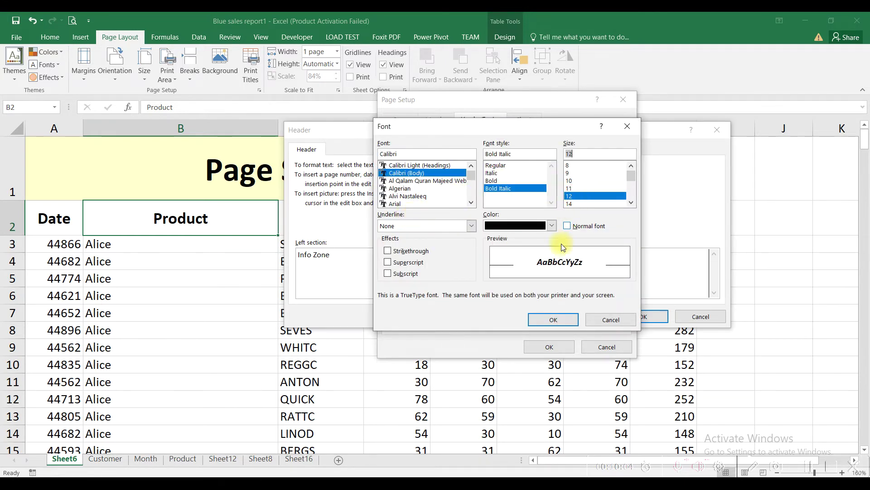
pyautogui.click(553, 319)
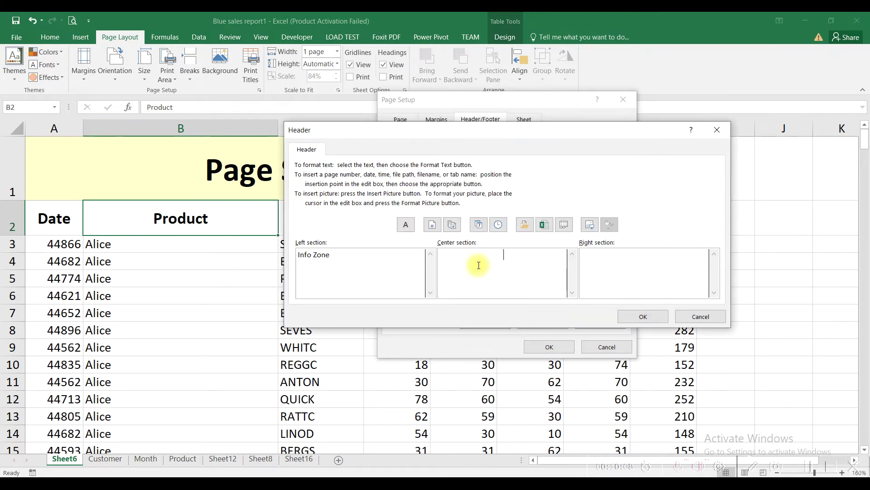
# Insert the page number and the number of pages, separated by "|", in the header's center section.
pyautogui.click(432, 225)
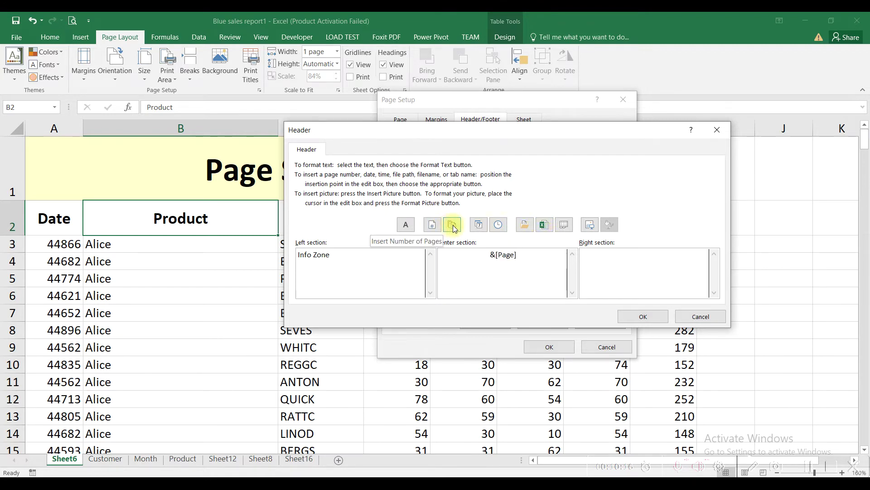
pyautogui.write('\\')
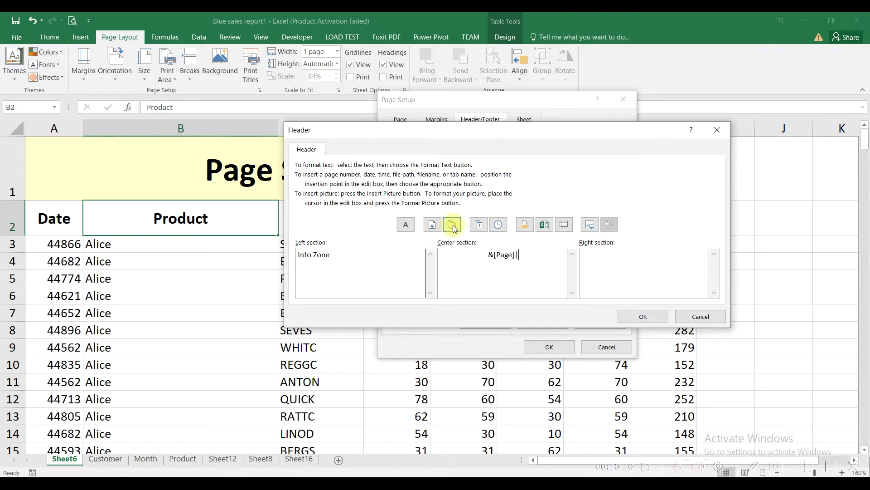
pyautogui.click(453, 225)
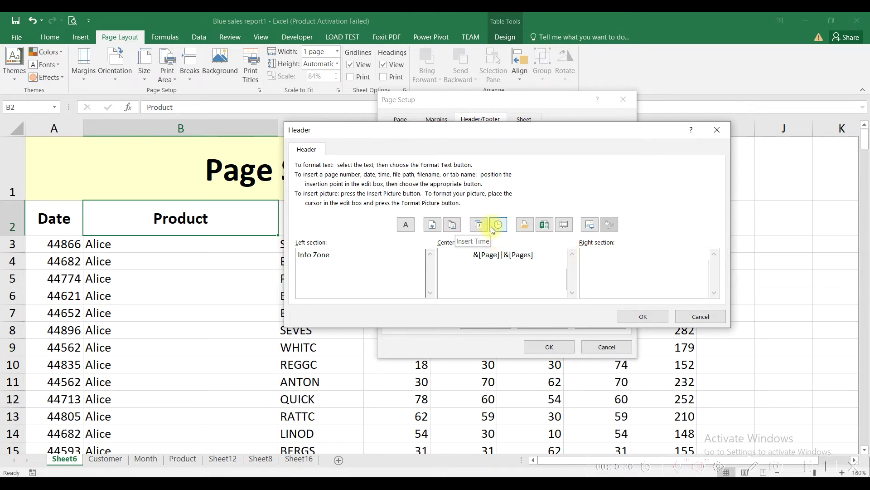
# Insert the date and time, separated by "|", in the header's right section and accept the custom header.
pyautogui.click(478, 226)
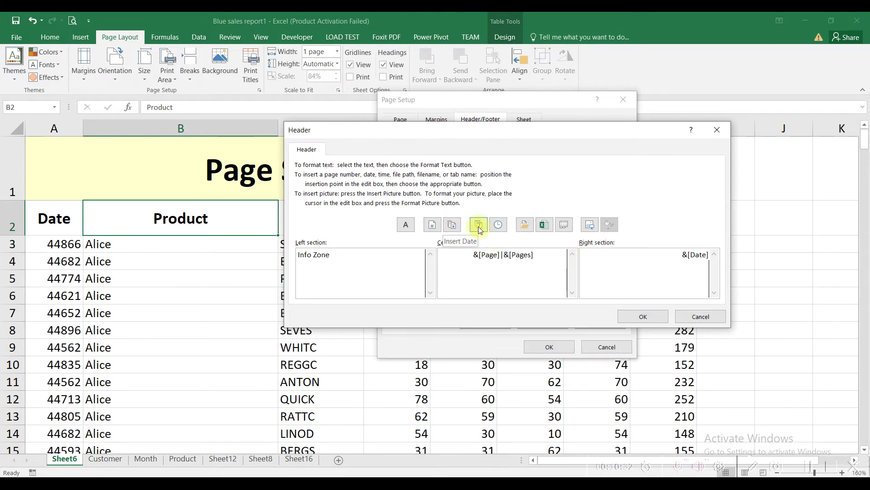
pyautogui.write('|')
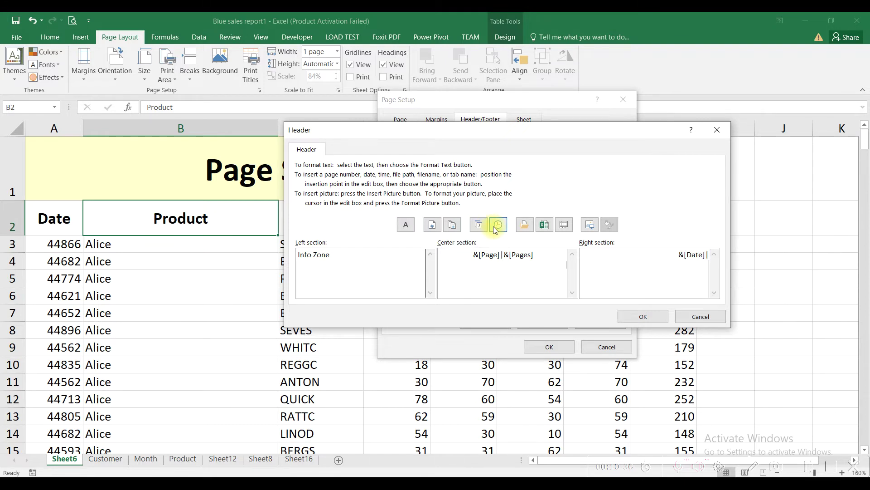
pyautogui.click(498, 227)
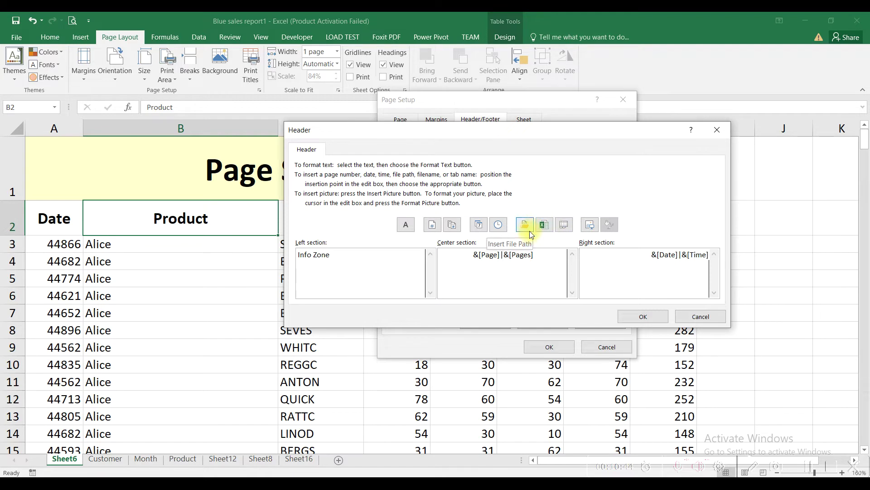
pyautogui.click(649, 322)
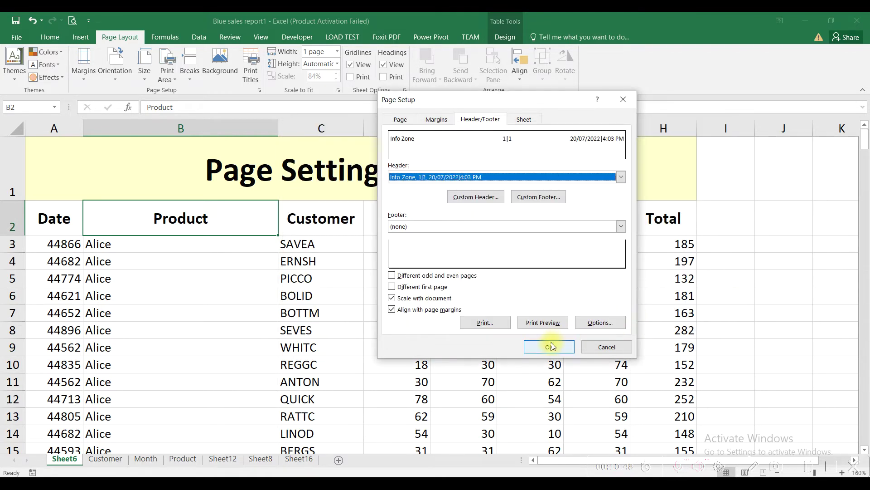
# Check the custom header on the first two pages of the print preview and return to the sheet.
pyautogui.click(543, 322)
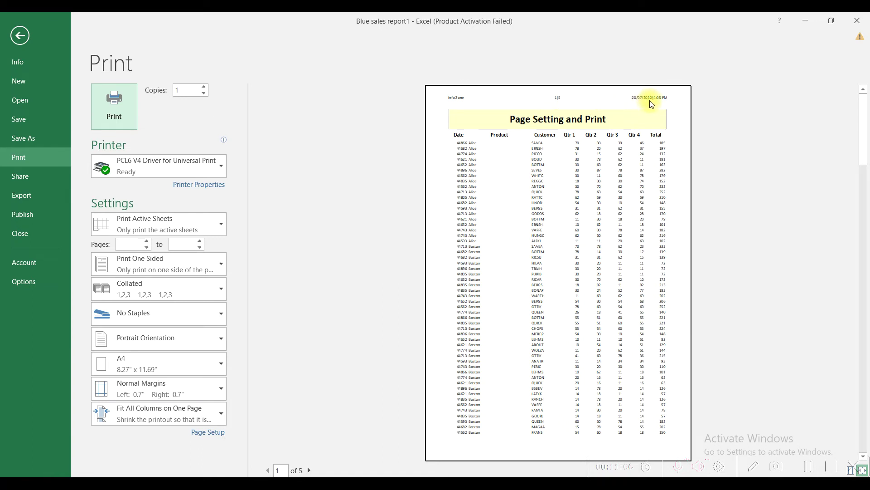
pyautogui.click(861, 202)
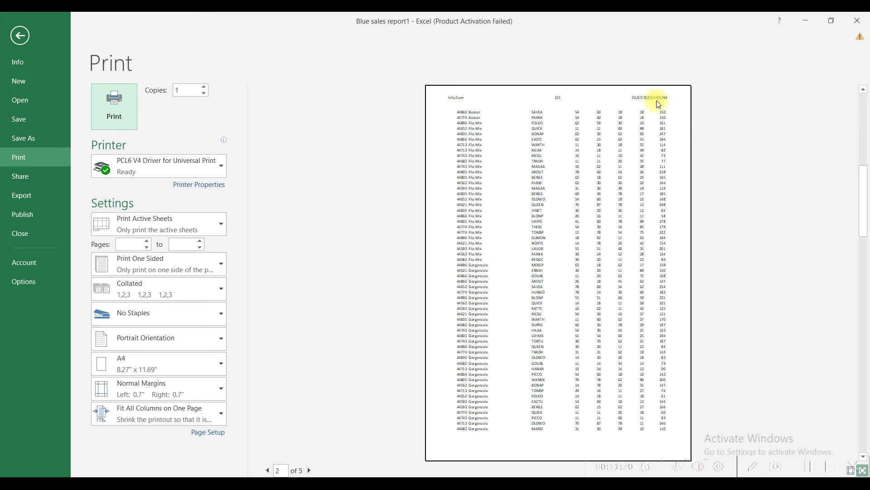
pyautogui.click(21, 34)
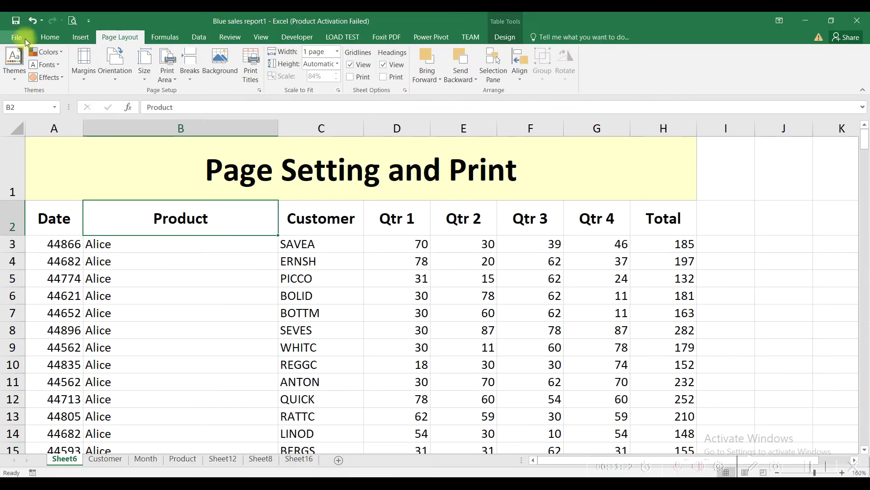
# Open the custom footer and insert the file name in its center section.
pyautogui.click(260, 90)
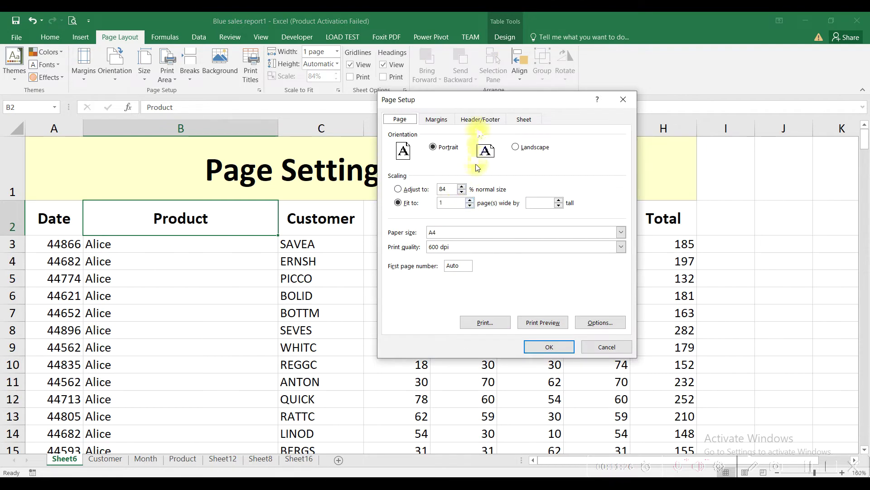
pyautogui.click(484, 120)
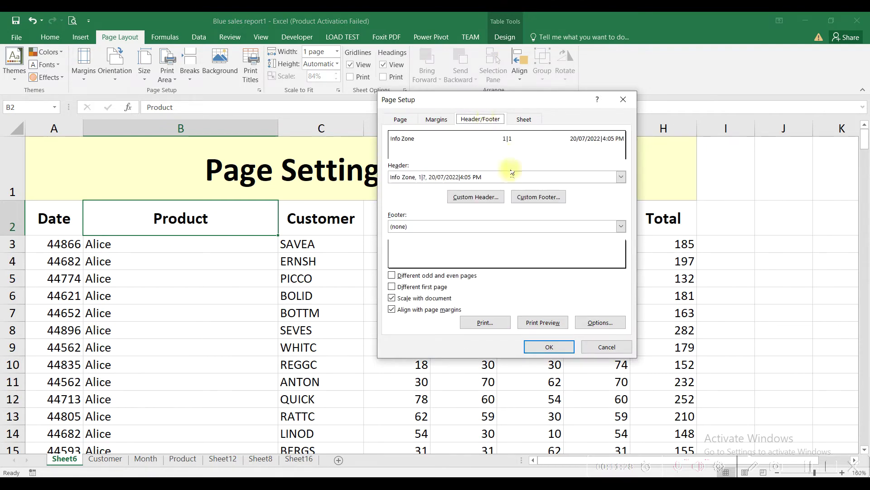
pyautogui.click(533, 197)
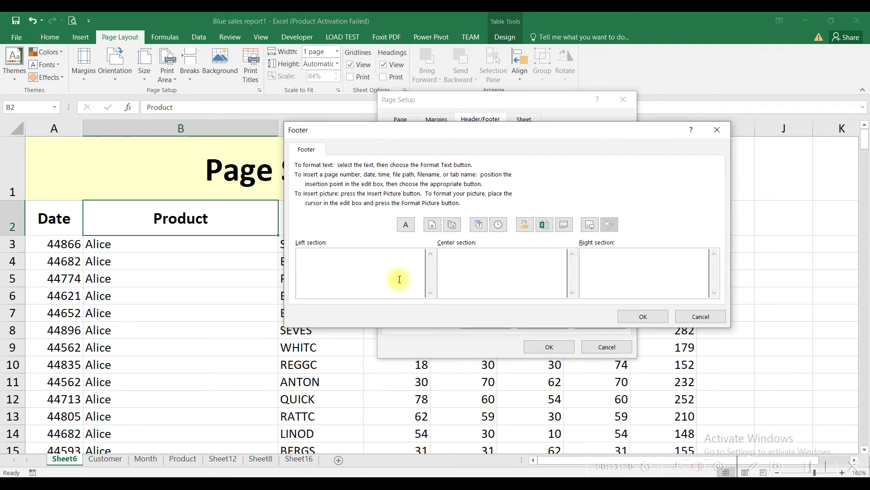
pyautogui.click(485, 264)
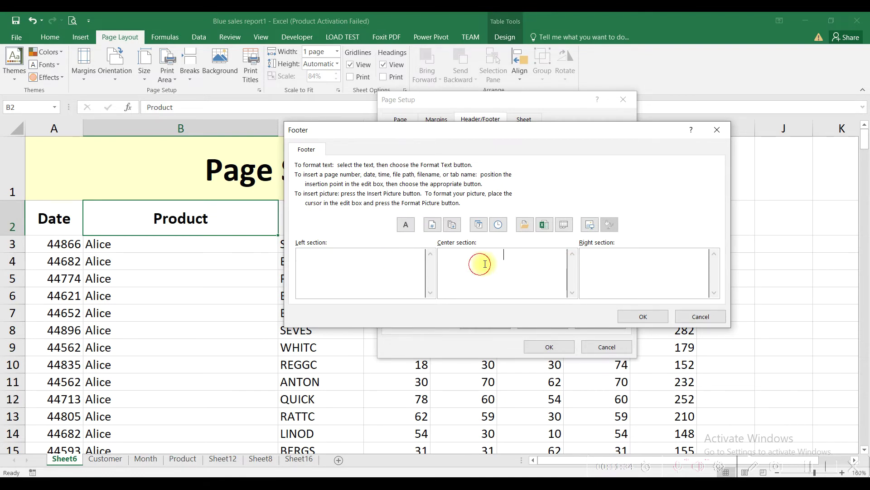
pyautogui.click(545, 224)
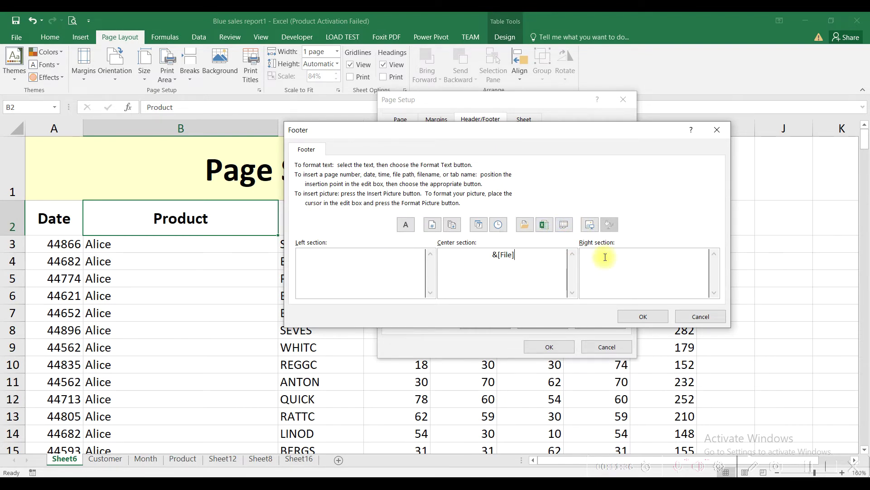
# Try the sheet name in the footer's right section and delete it from there.
pyautogui.click(564, 224)
pyautogui.click(663, 260)
pyautogui.doubleClick(718, 259)
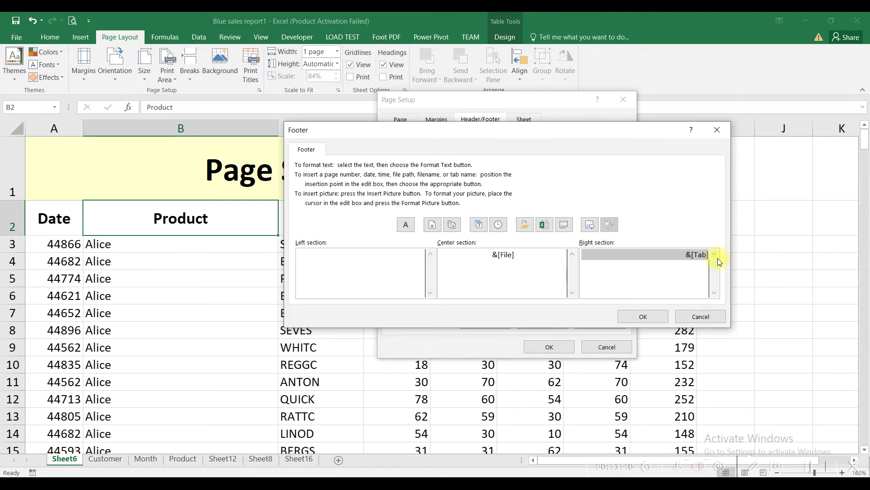
pyautogui.press('Delete')
# Apply the custom footer and check it on the first three pages of the print preview.
pyautogui.click(652, 322)
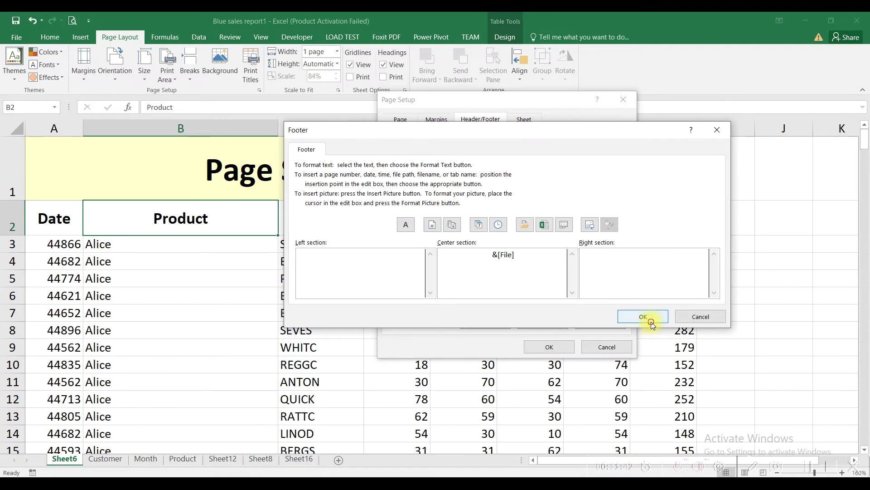
pyautogui.click(549, 346)
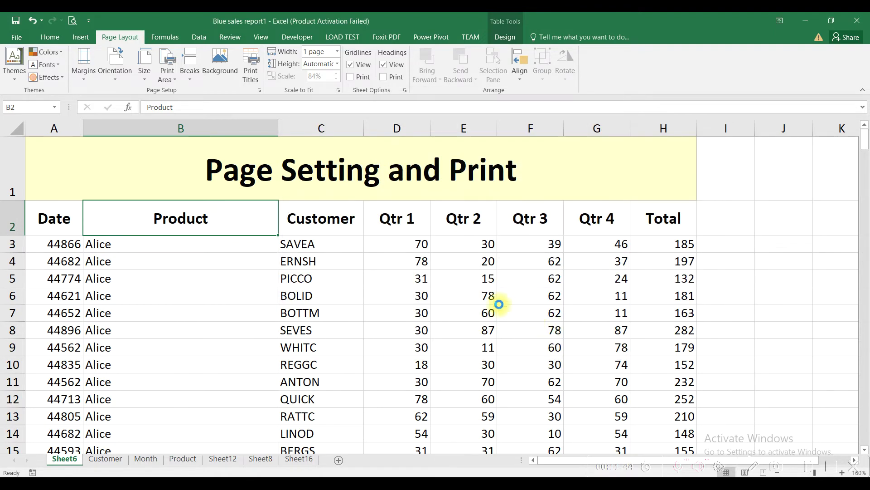
pyautogui.hotkey('ctrl', 'p')
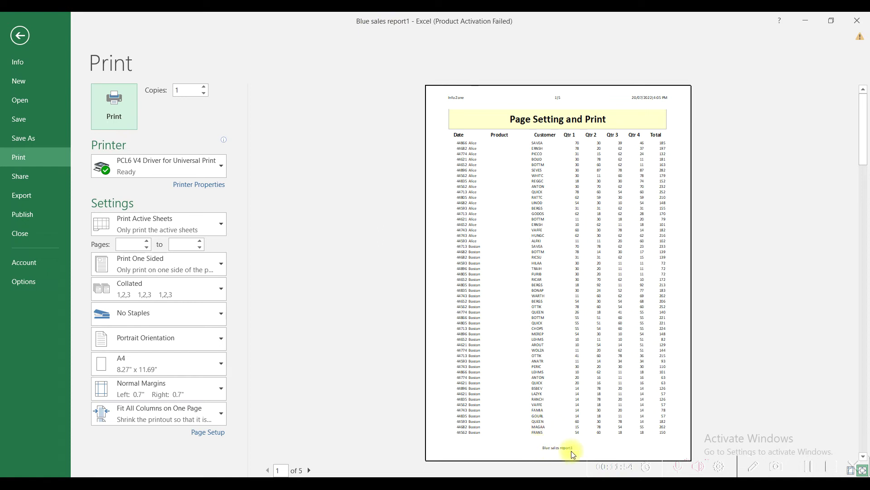
pyautogui.scroll(-1, 566, 272)
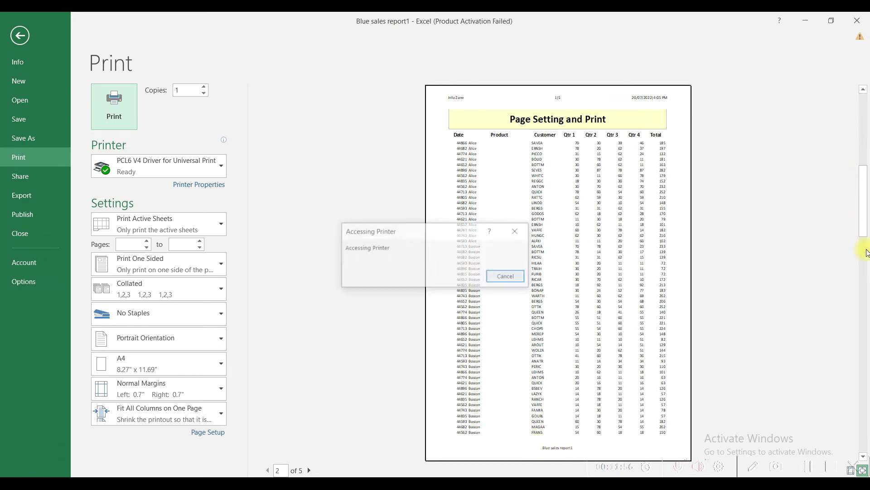
pyautogui.click(861, 283)
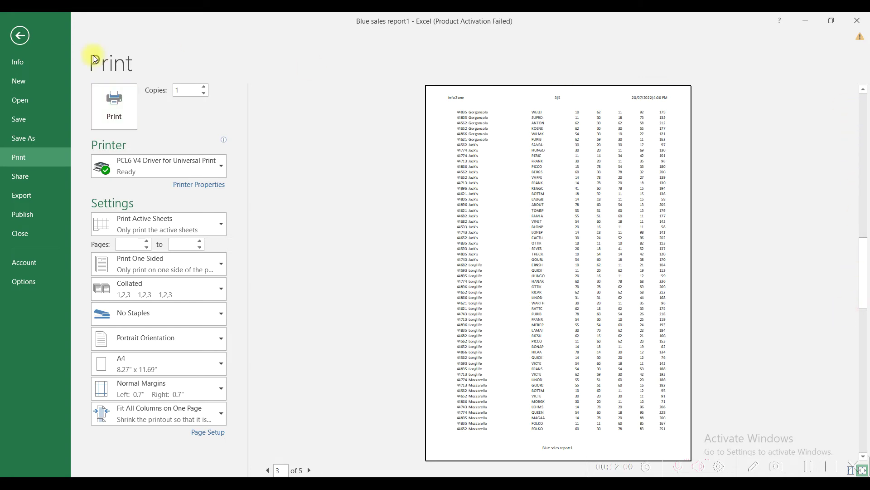
pyautogui.click(18, 36)
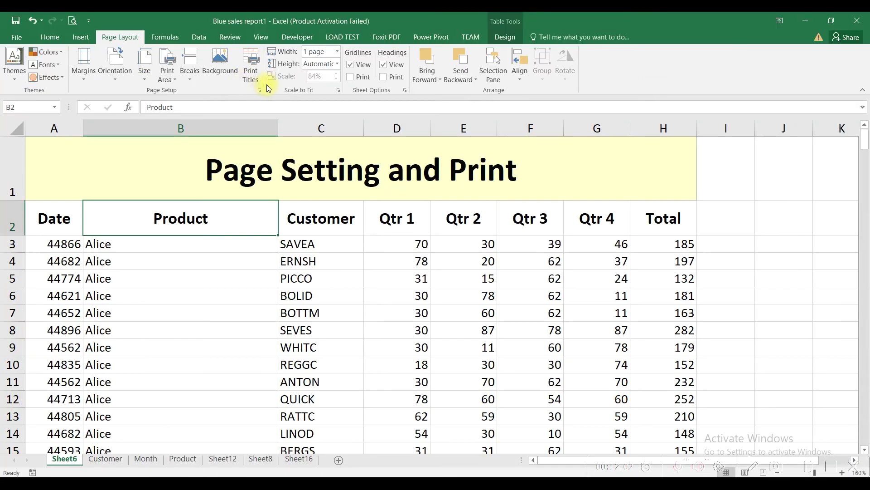
# Set the sheet's print area to A2:D11 in the page setup.
pyautogui.click(259, 90)
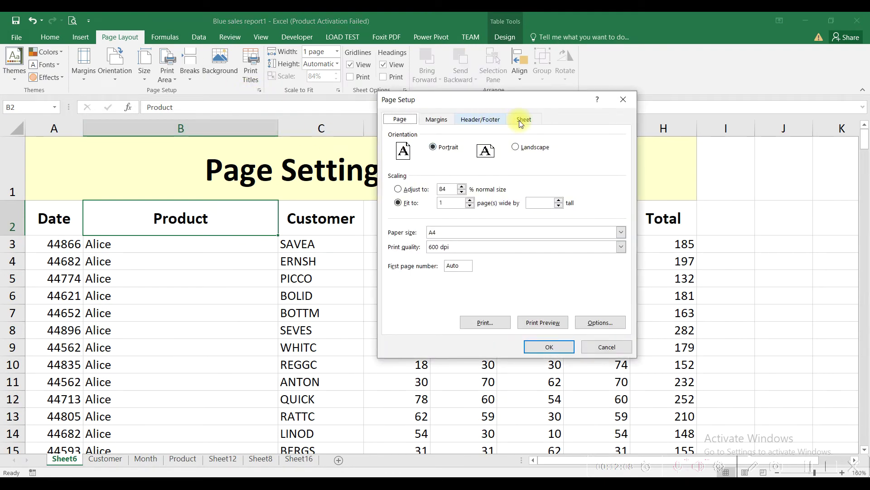
pyautogui.click(471, 119)
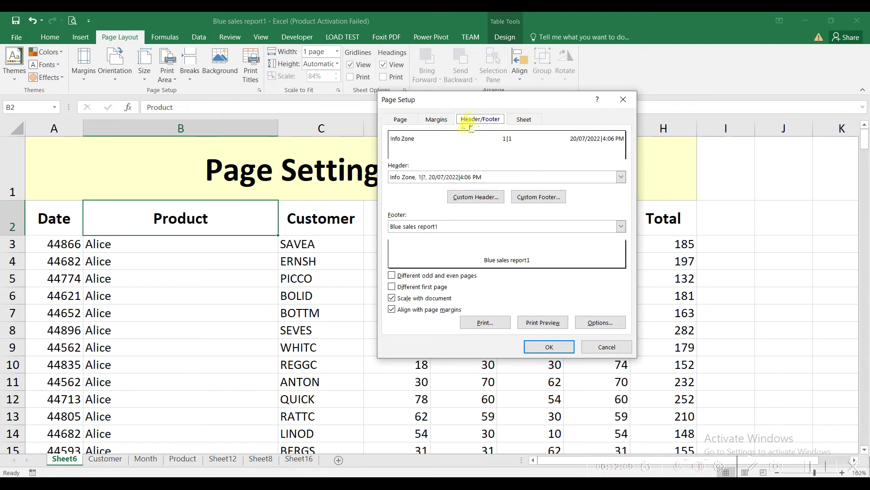
pyautogui.click(520, 122)
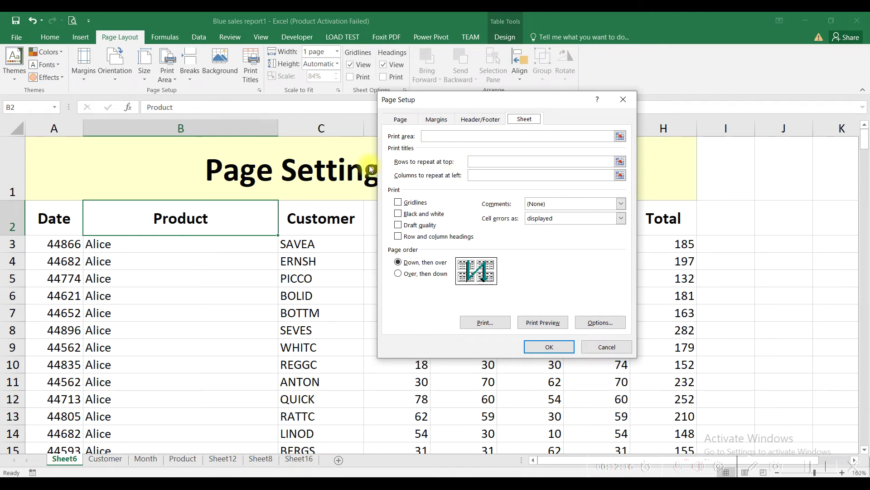
pyautogui.moveTo(452, 103); pyautogui.dragTo(580, 119)
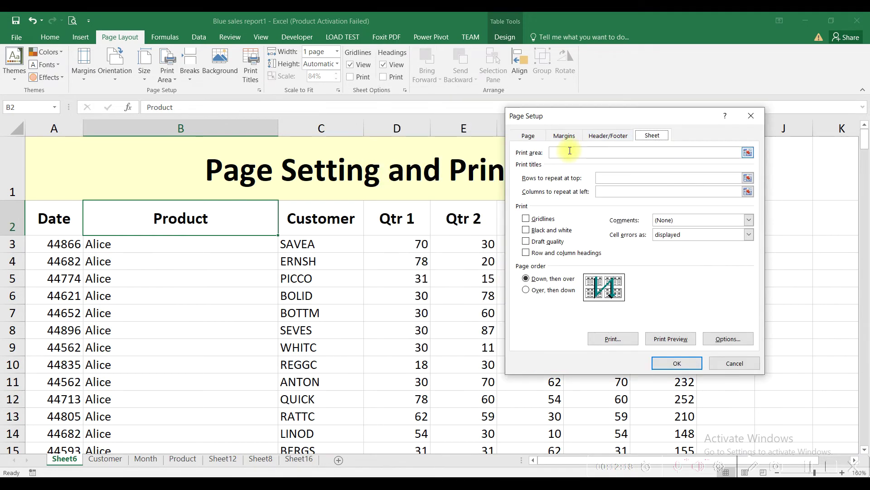
pyautogui.click(570, 150)
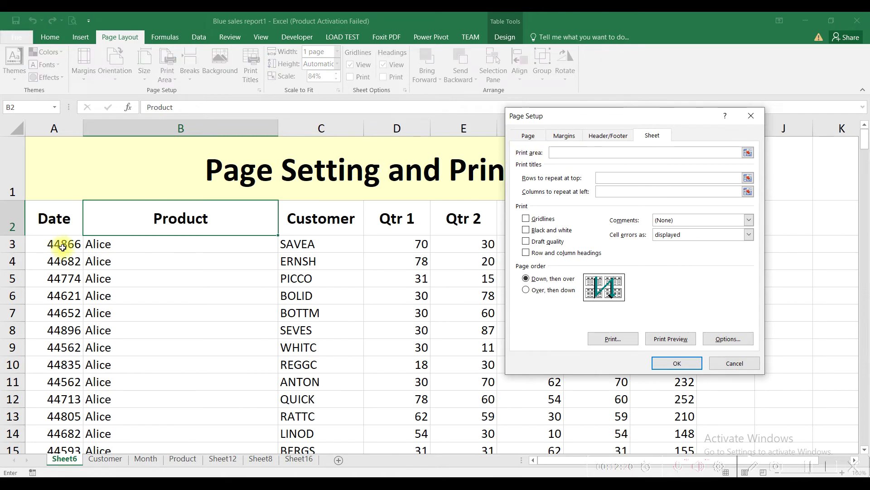
pyautogui.moveTo(45, 218); pyautogui.dragTo(387, 386)
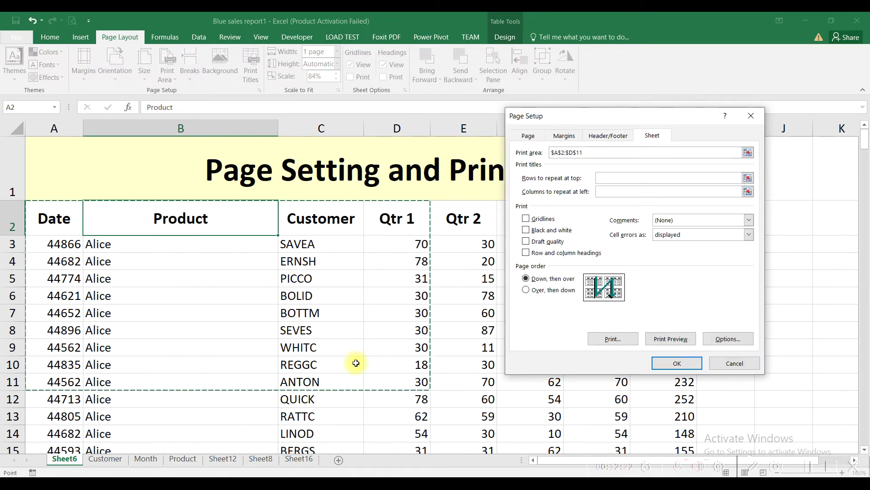
pyautogui.click(670, 362)
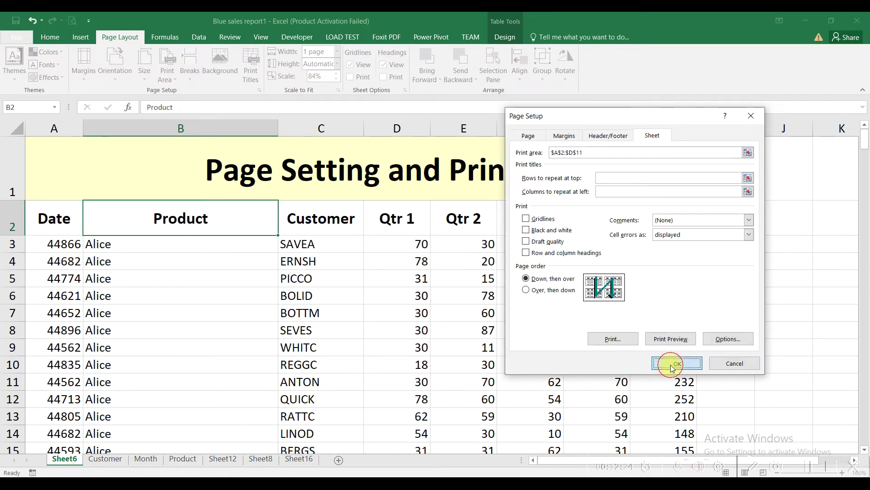
pyautogui.click(677, 363)
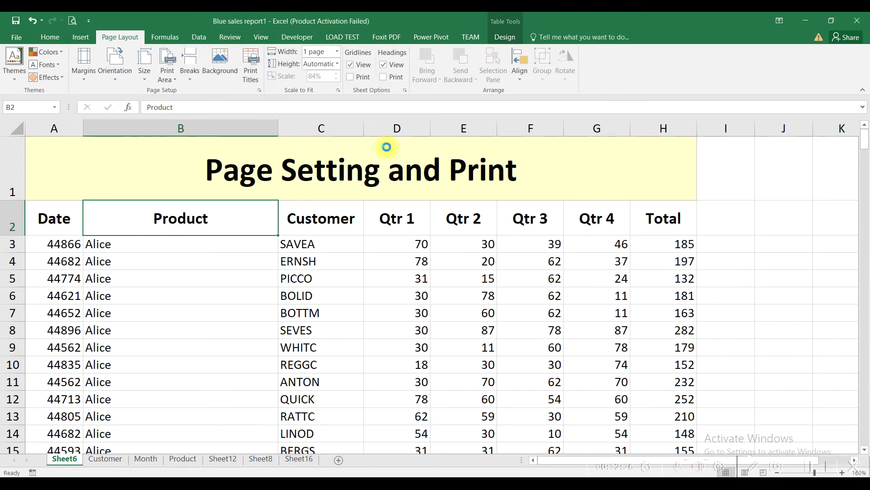
# Check the limited range in the print preview and clear the print area.
pyautogui.hotkey('ctrl', 'p')
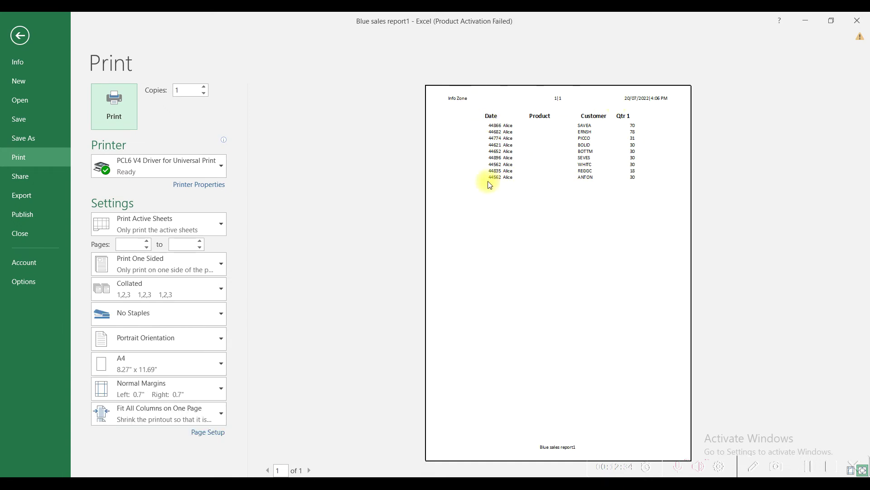
pyautogui.click(19, 38)
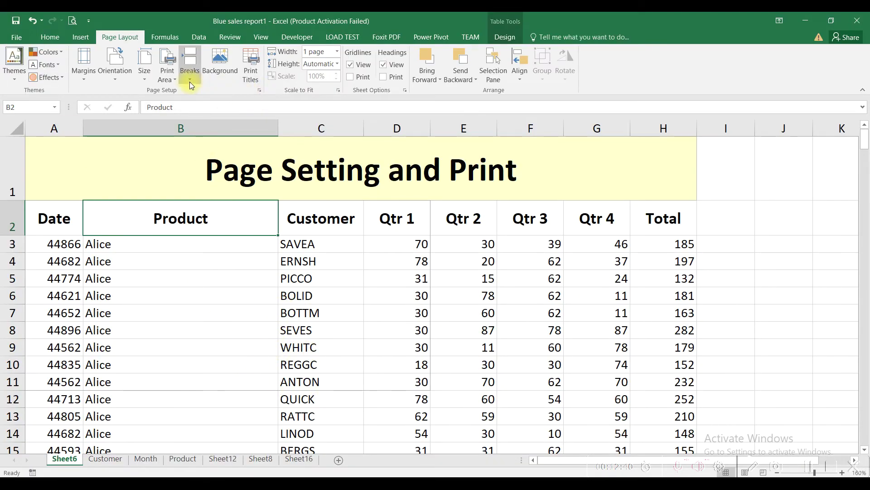
pyautogui.click(177, 81)
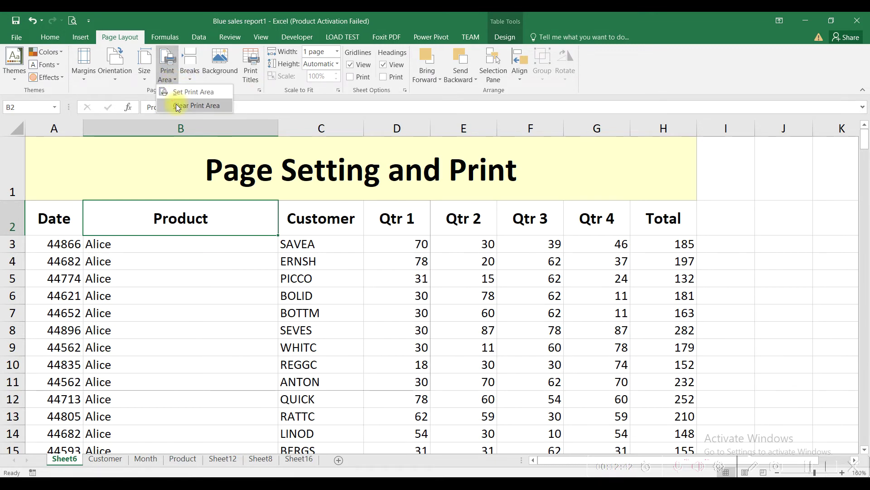
pyautogui.click(175, 105)
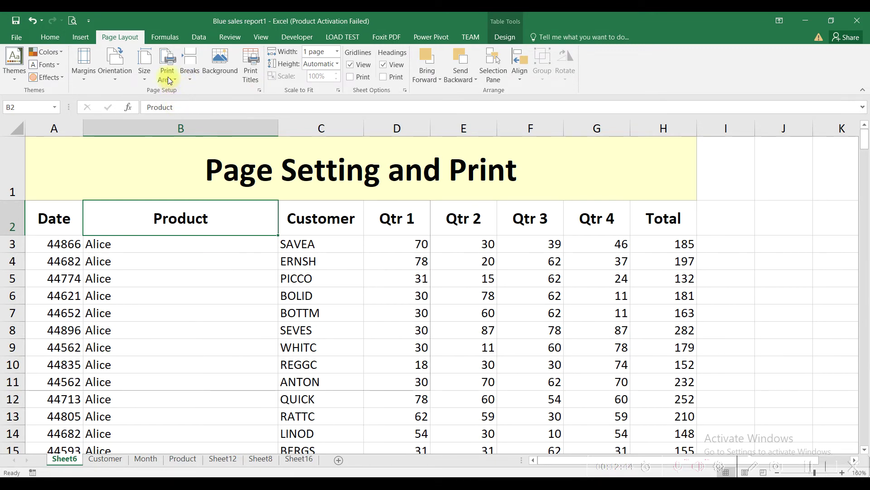
# Set A1:H12 as the print area, check it in the print preview and return to the sheet.
pyautogui.moveTo(55, 175); pyautogui.dragTo(360, 399)
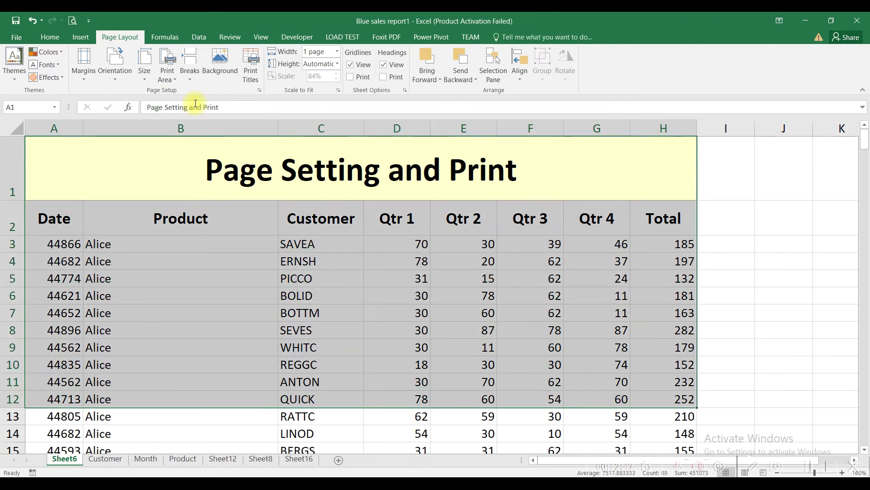
pyautogui.click(167, 75)
pyautogui.click(181, 93)
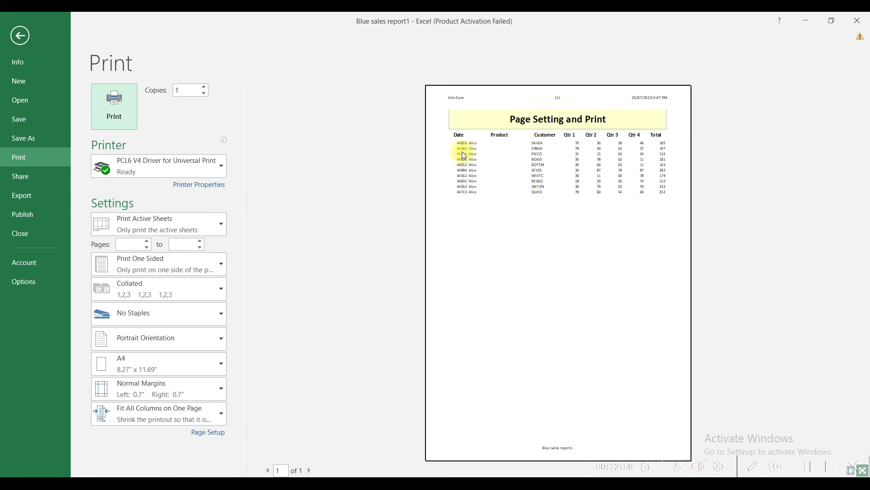
pyautogui.click(20, 36)
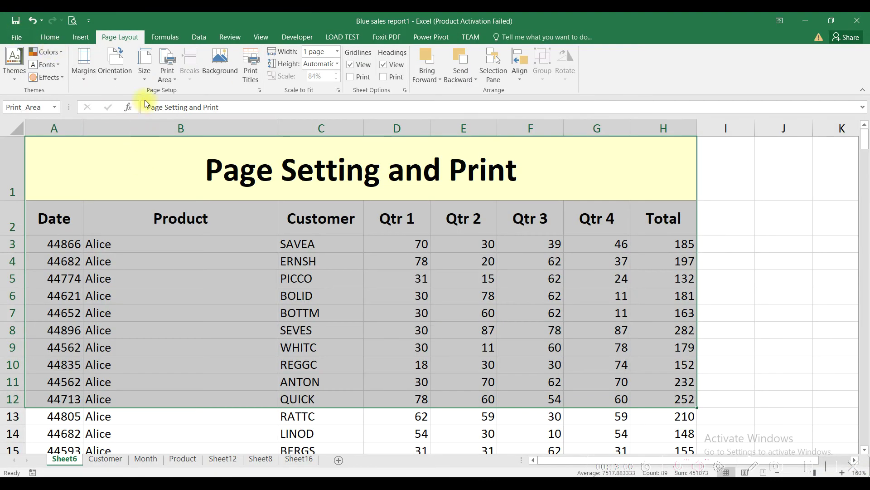
# Clear the sheet's print area and check the print area setting in the page setup.
pyautogui.click(146, 77)
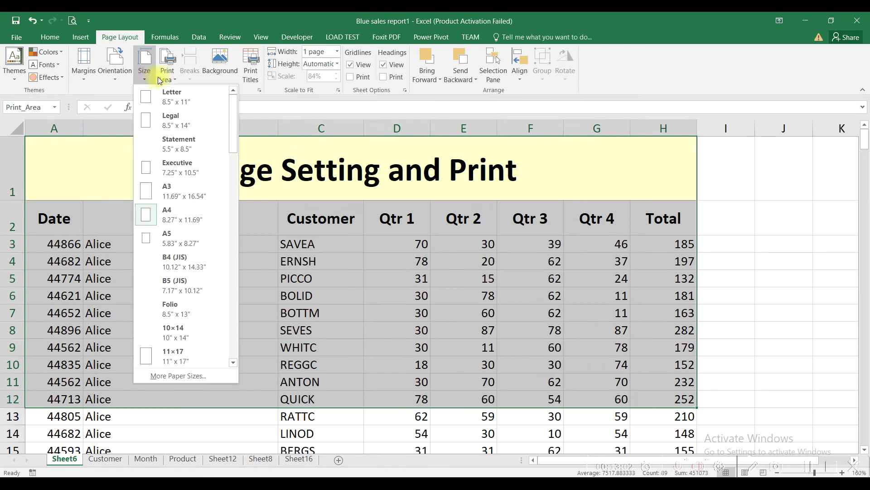
pyautogui.click(167, 74)
pyautogui.click(176, 105)
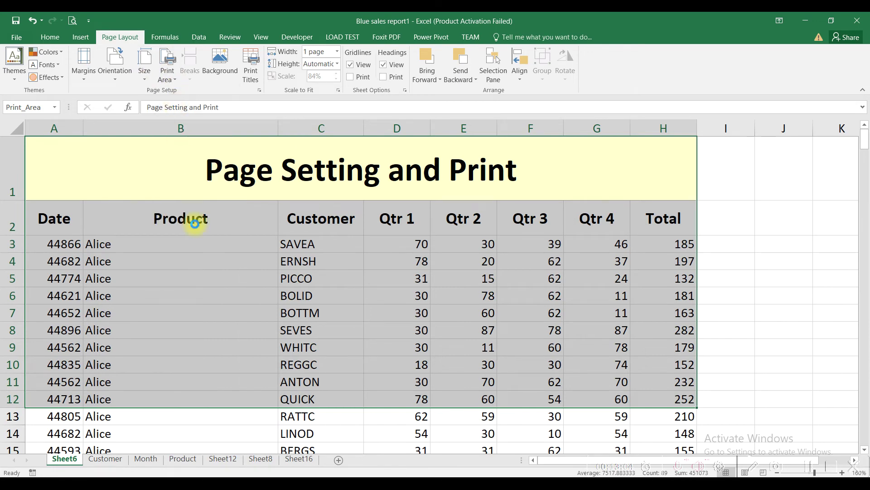
pyautogui.click(206, 255)
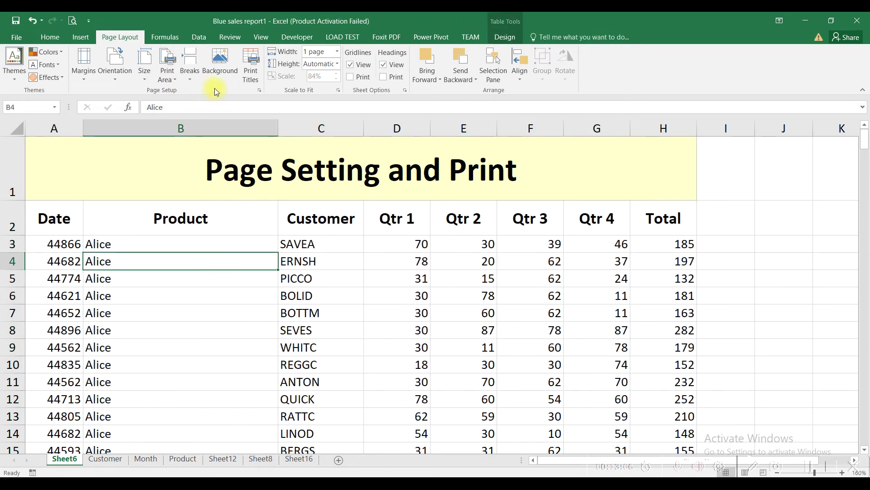
pyautogui.click(261, 93)
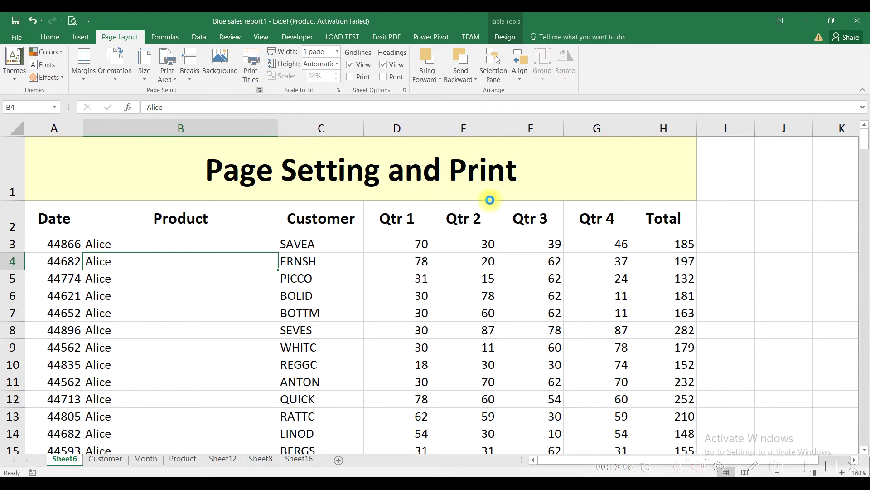
pyautogui.click(651, 134)
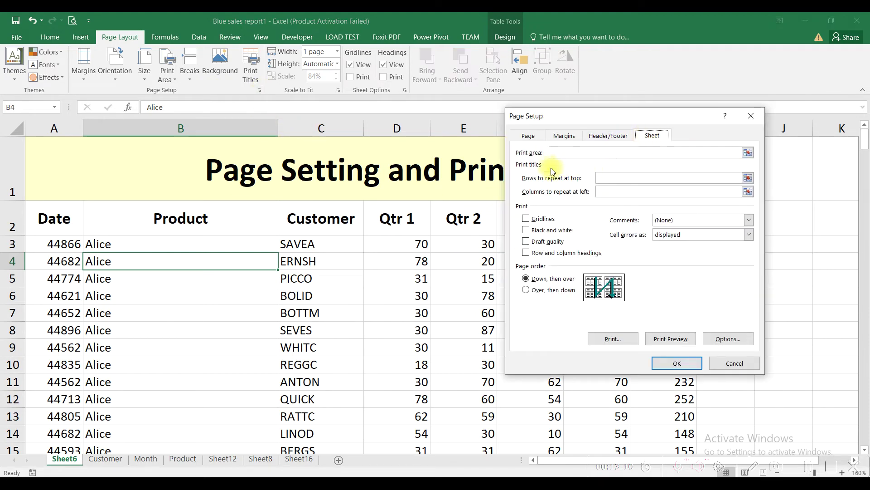
pyautogui.click(564, 152)
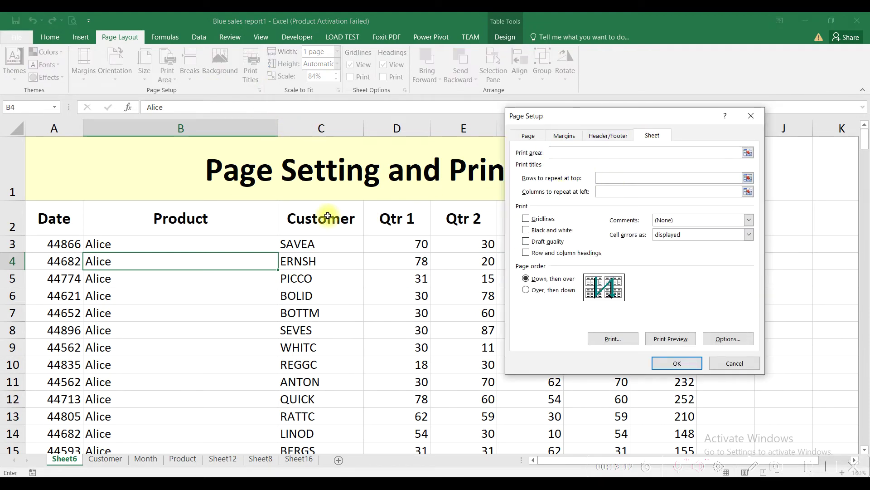
pyautogui.click(725, 364)
# Check the column headings on the first two pages of the print preview and return to the sheet.
pyautogui.moveTo(657, 224); pyautogui.dragTo(74, 213)
pyautogui.click(99, 204)
pyautogui.click(75, 21)
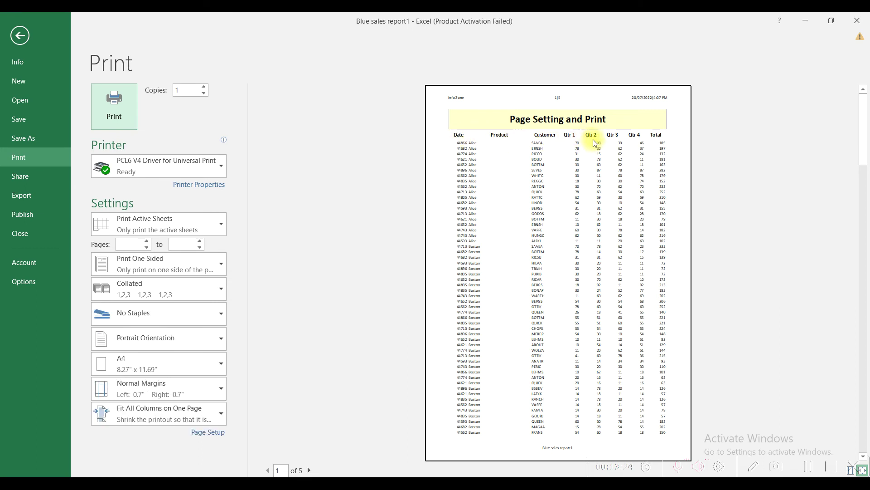
pyautogui.click(864, 211)
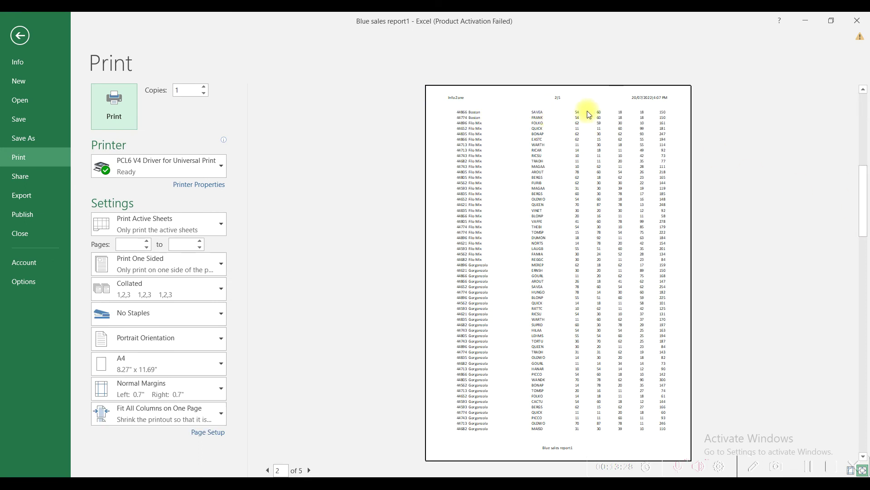
pyautogui.click(21, 35)
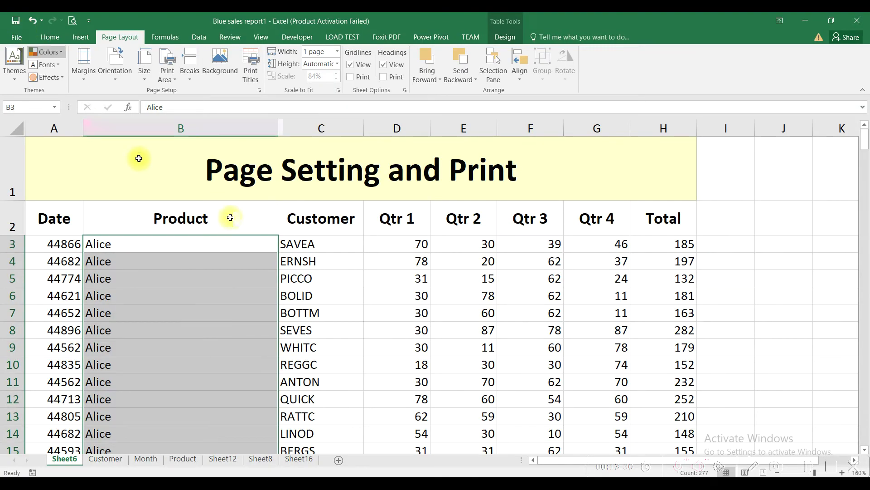
# Set row 2 ($2:$2) as the row to repeat at the top of every printed page.
pyautogui.click(221, 243)
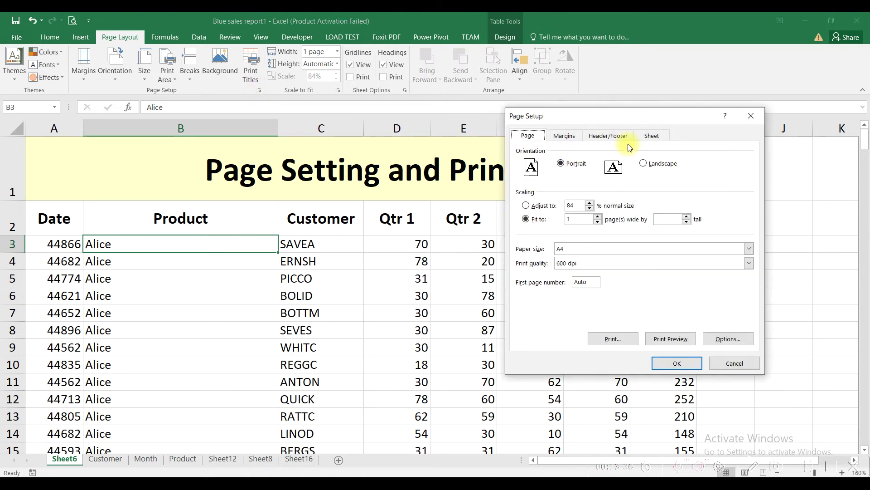
pyautogui.click(640, 138)
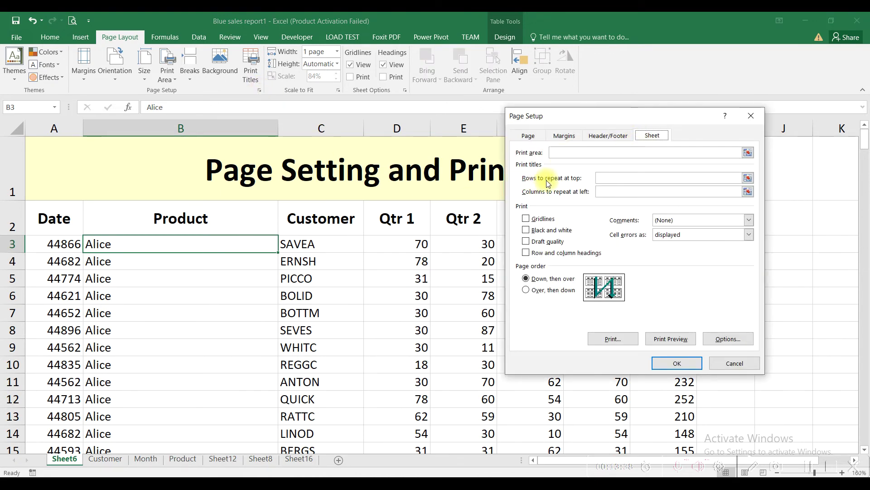
pyautogui.click(604, 177)
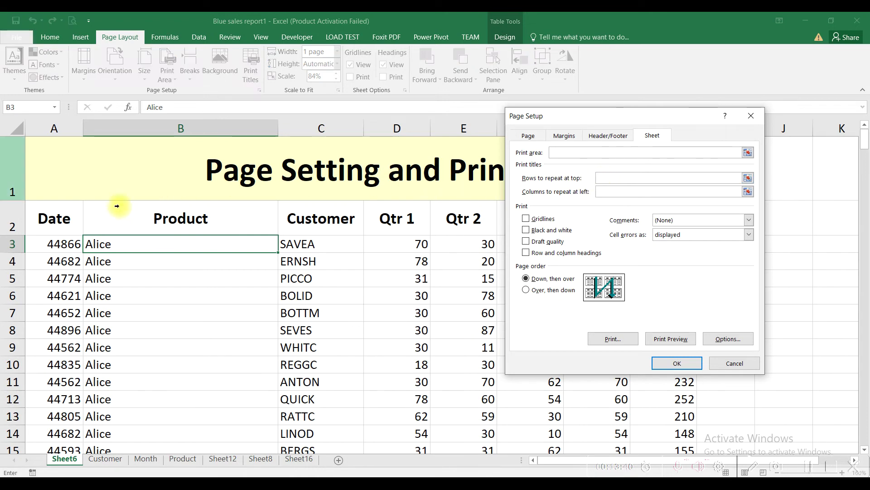
pyautogui.click(45, 217)
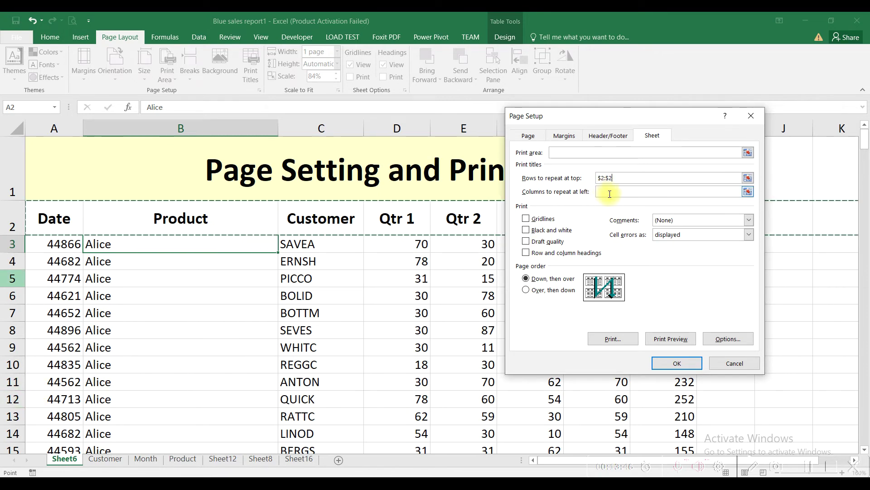
pyautogui.press('Return')
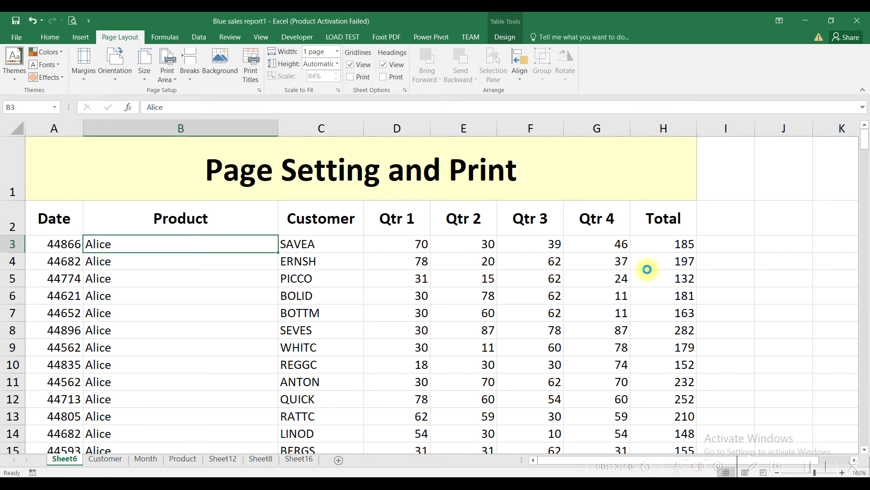
# Check the repeated heading row on the first three pages of the print preview and return to the sheet.
pyautogui.hotkey('ctrl', 'p')
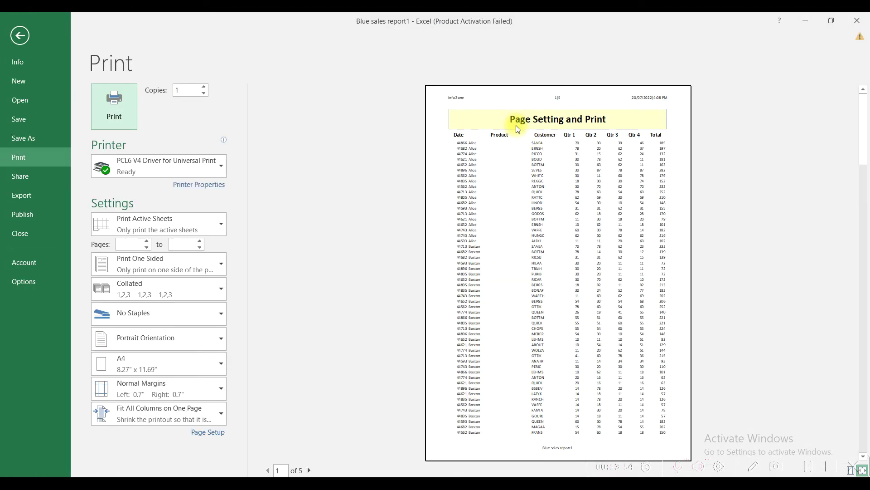
pyautogui.click(863, 181)
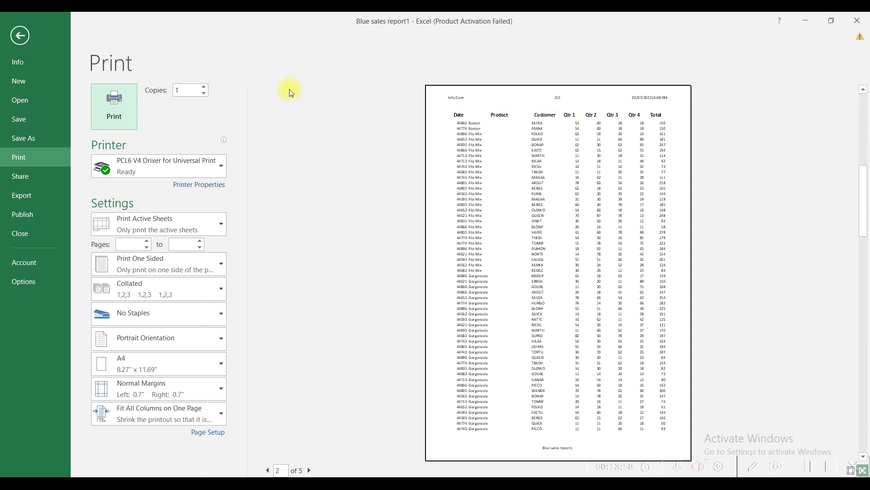
pyautogui.click(19, 36)
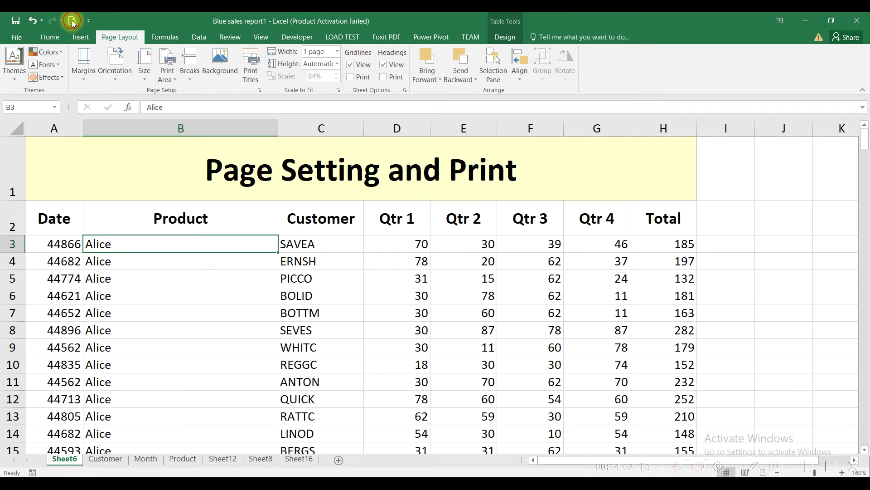
pyautogui.click(17, 37)
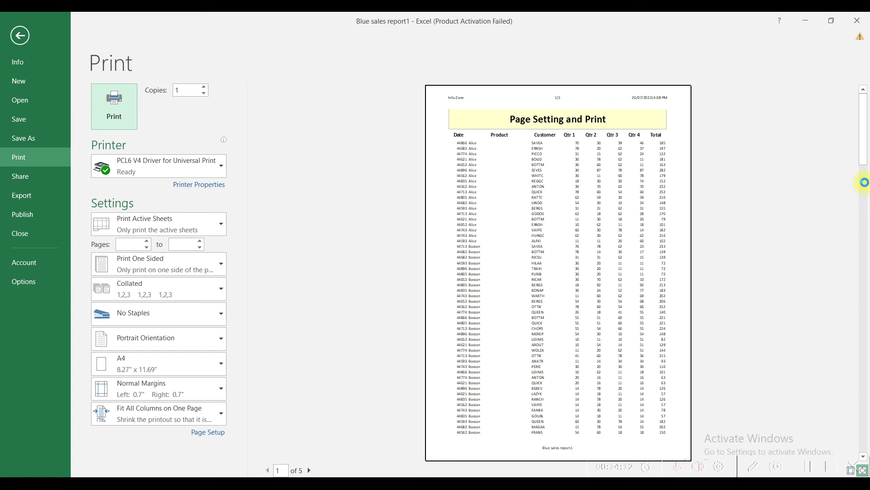
pyautogui.click(864, 182)
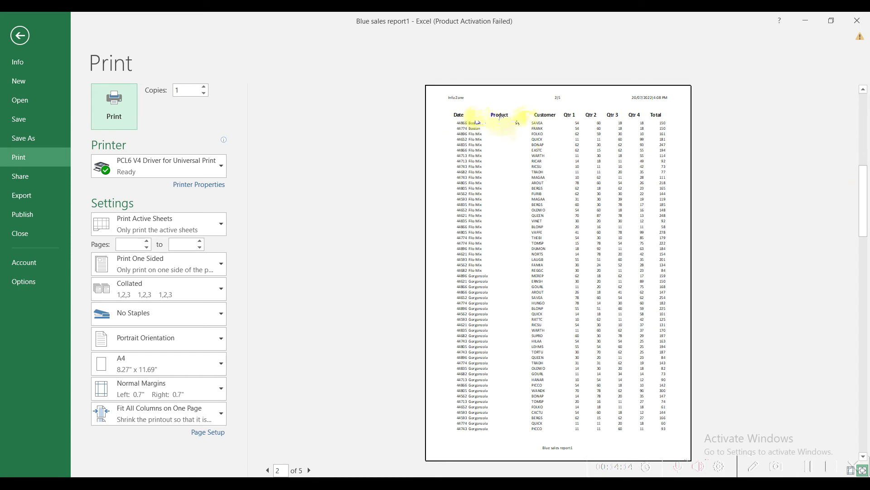
pyautogui.click(865, 262)
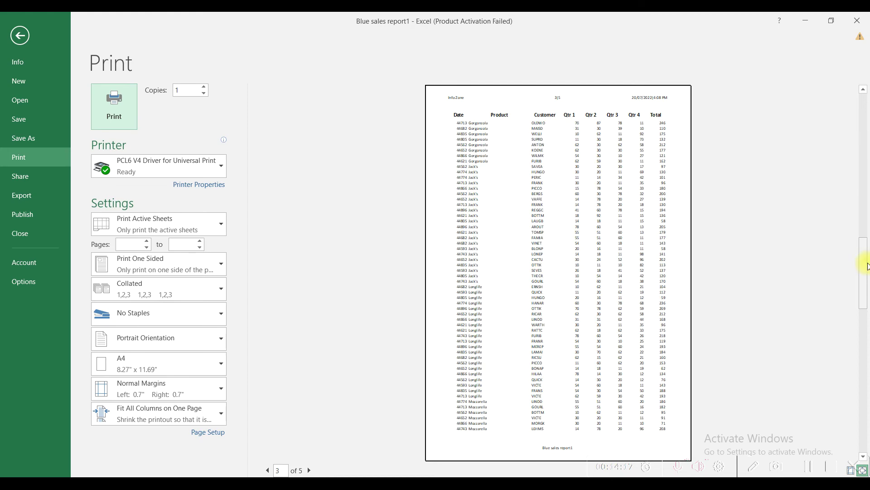
pyautogui.click(20, 36)
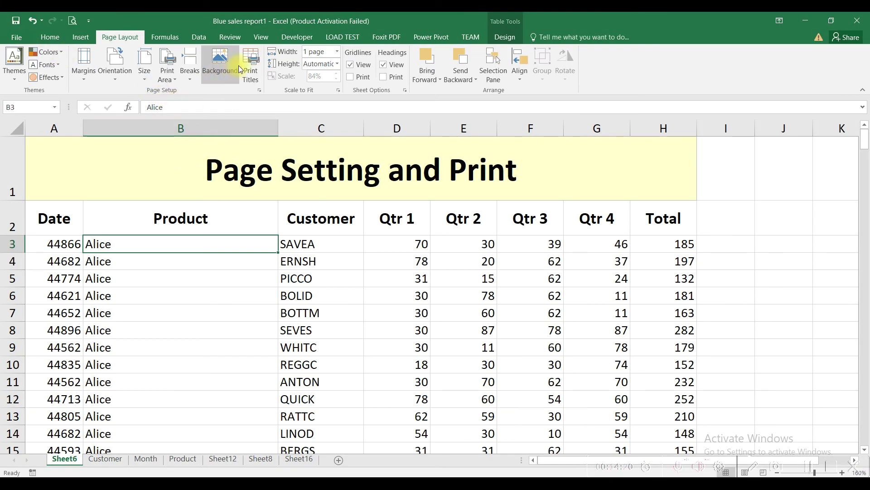
# Change the rows to repeat at the top of each printed page to $1:$2.
pyautogui.click(249, 57)
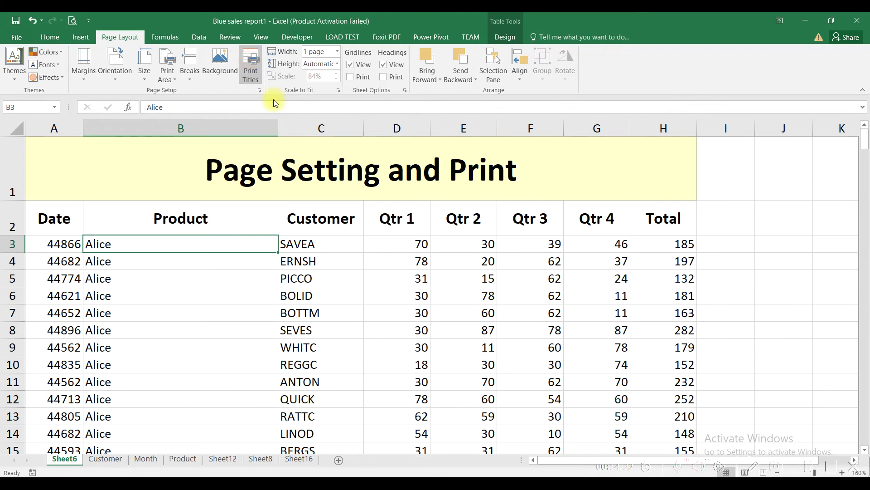
pyautogui.click(626, 178)
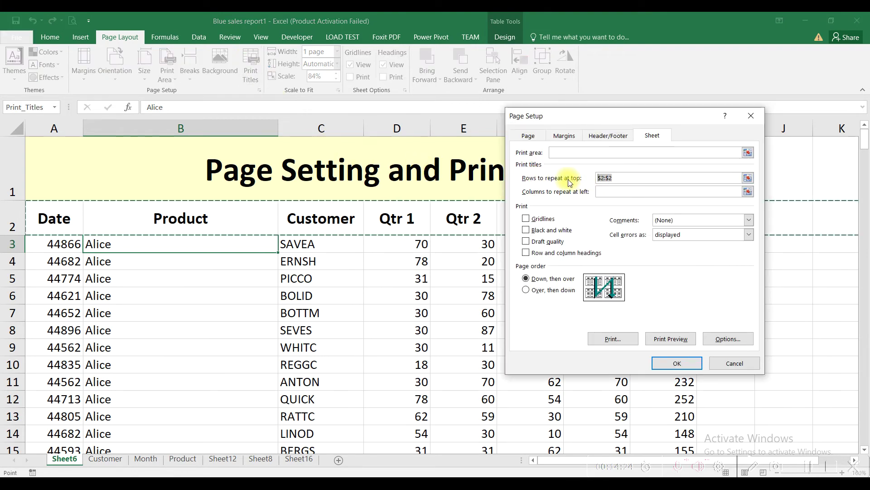
pyautogui.moveTo(12, 168); pyautogui.dragTo(30, 219)
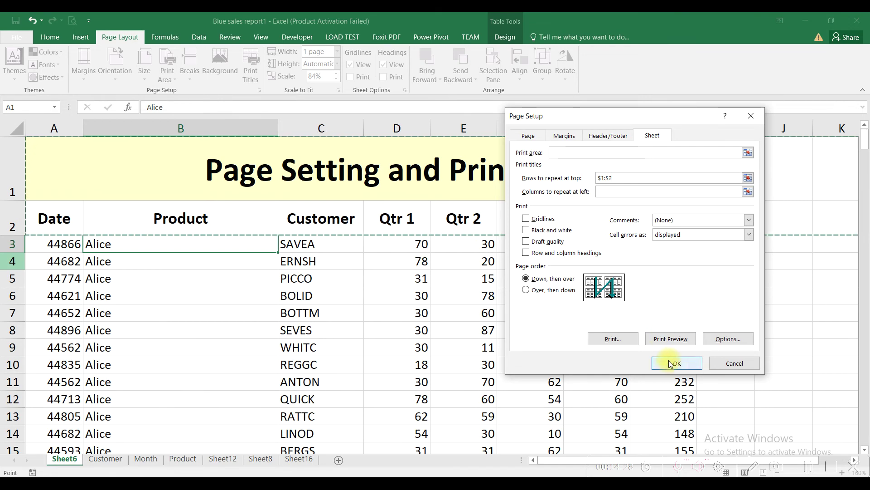
pyautogui.click(667, 362)
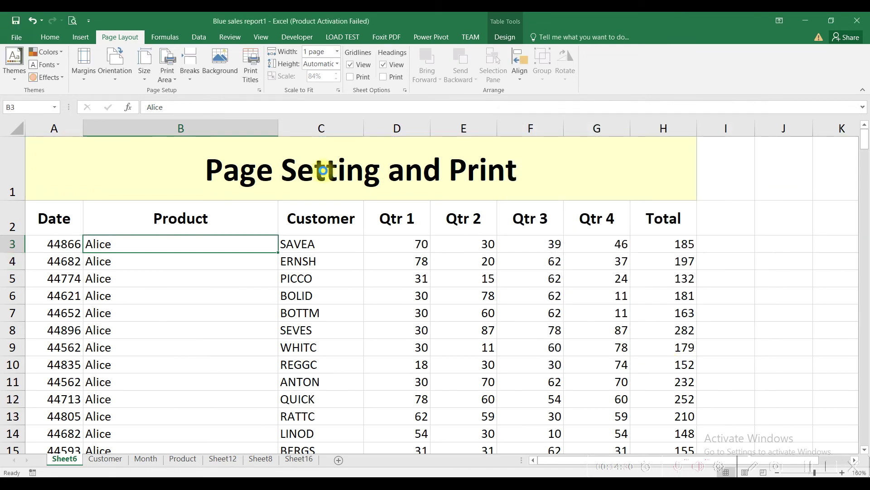
# Check the repeated title and heading rows on the first three preview pages and return to the sheet.
pyautogui.click(71, 21)
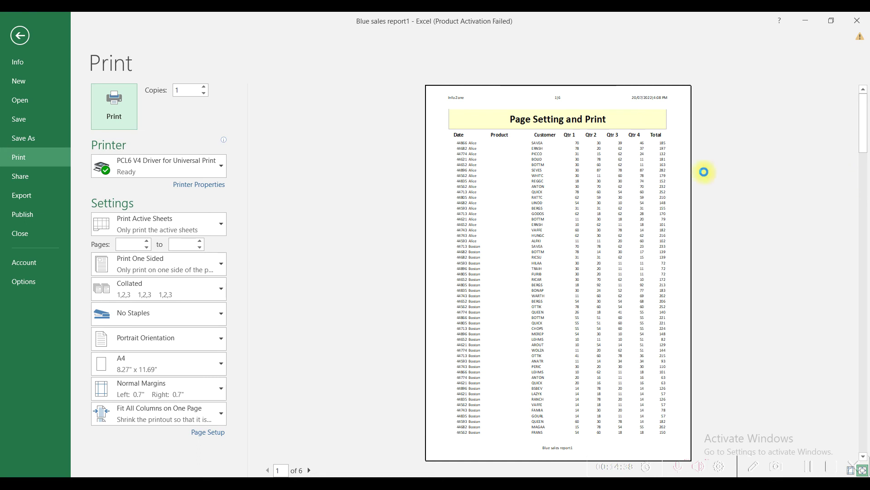
pyautogui.scroll(-1, 541, 94)
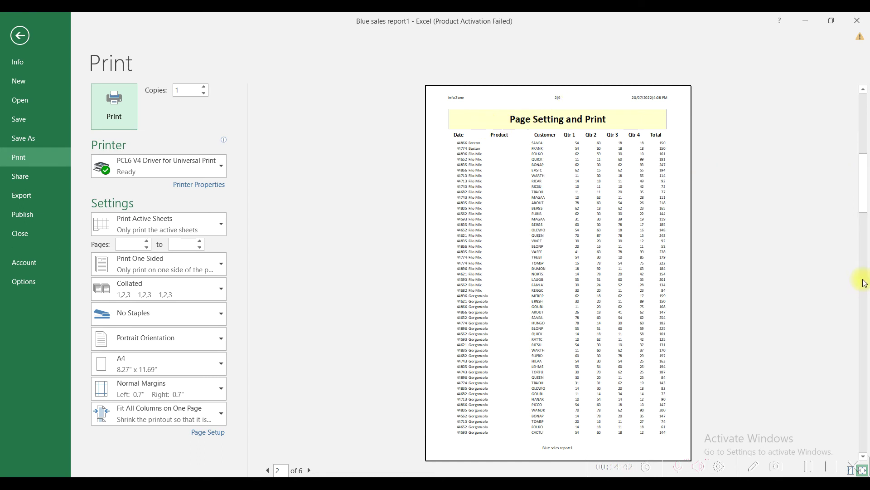
pyautogui.scroll(-1, 564, 142)
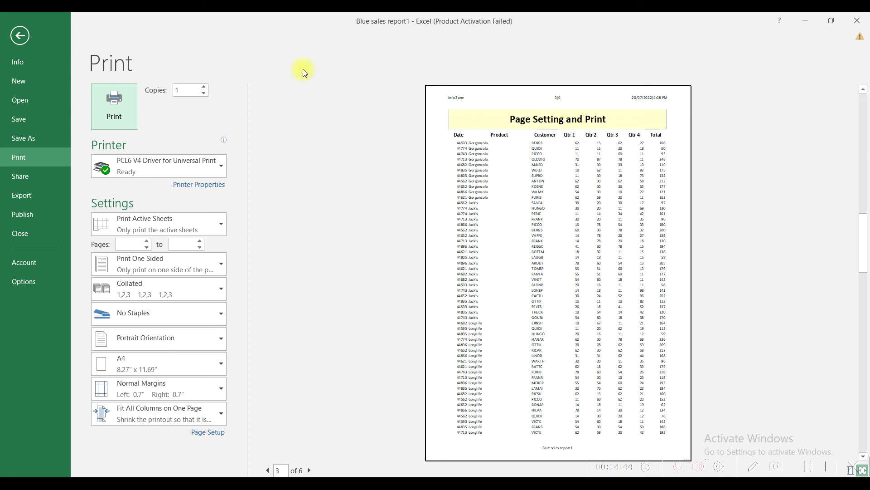
pyautogui.click(19, 36)
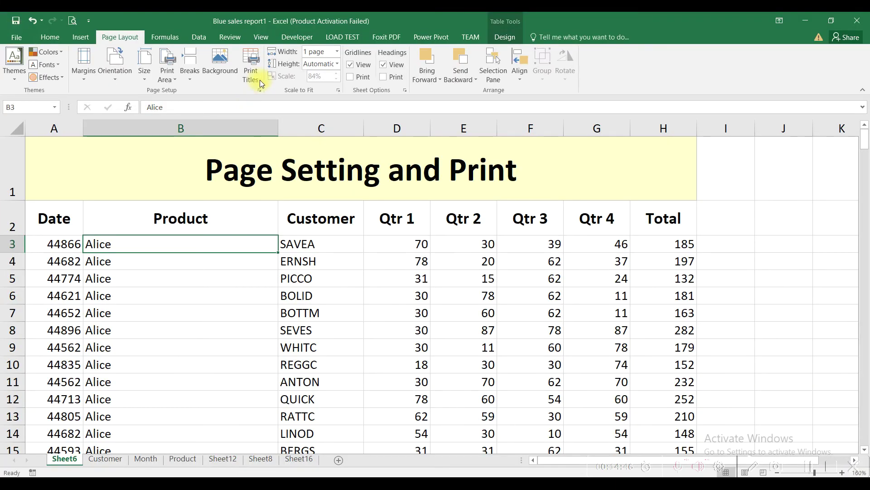
# Clear the rows to repeat at top and turn on gridline printing, checking the result in the print preview.
pyautogui.click(252, 70)
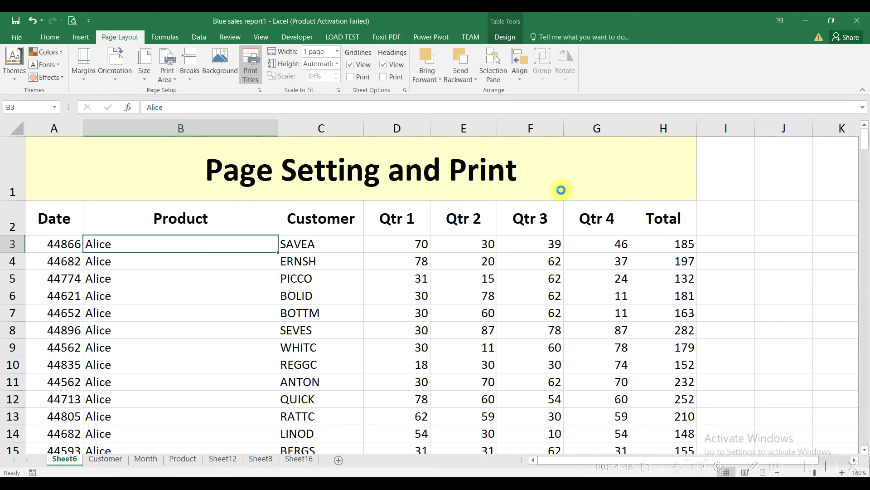
pyautogui.moveTo(619, 177); pyautogui.dragTo(564, 182)
pyautogui.press('Delete')
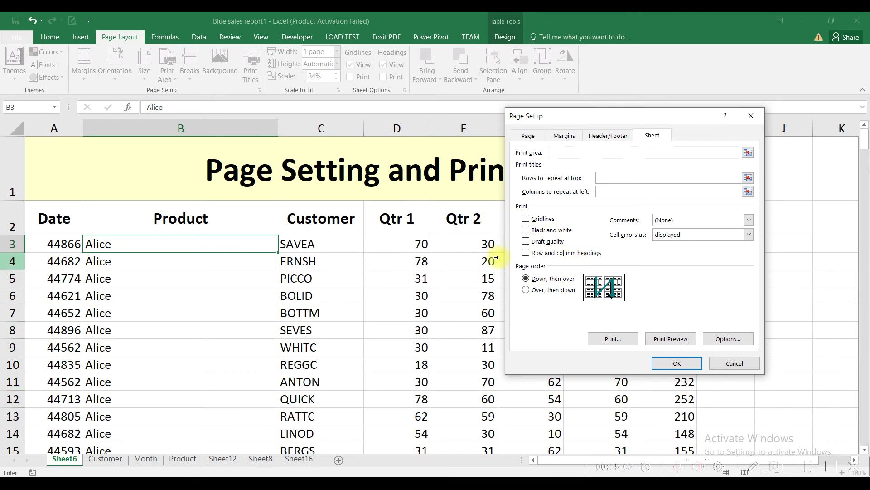
pyautogui.click(526, 218)
pyautogui.click(668, 338)
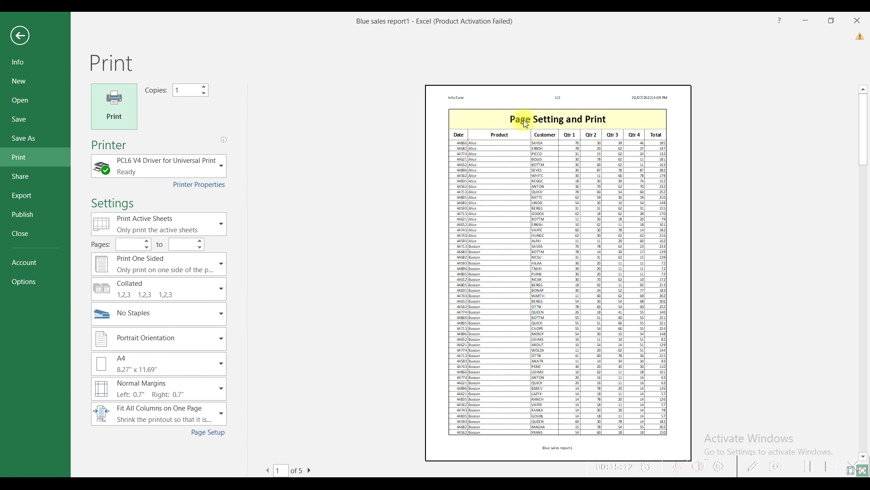
pyautogui.click(20, 35)
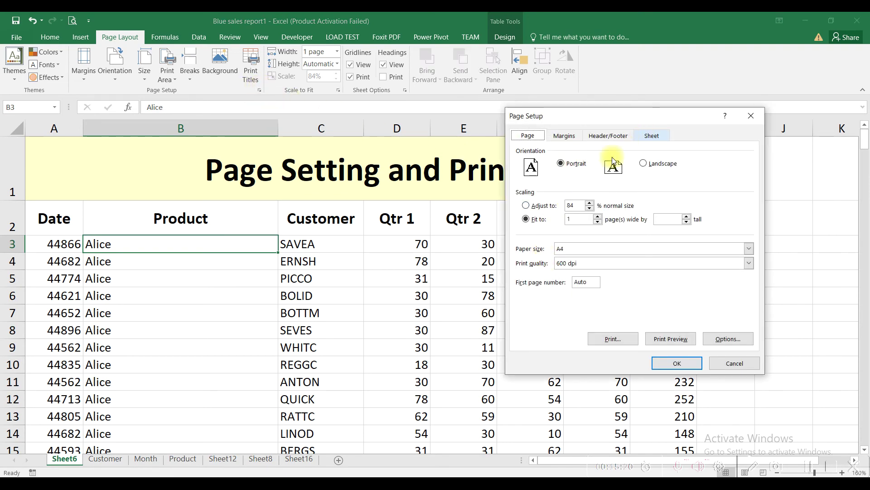
# Turn on printing of row and column headings in the page setup and apply it.
pyautogui.click(652, 135)
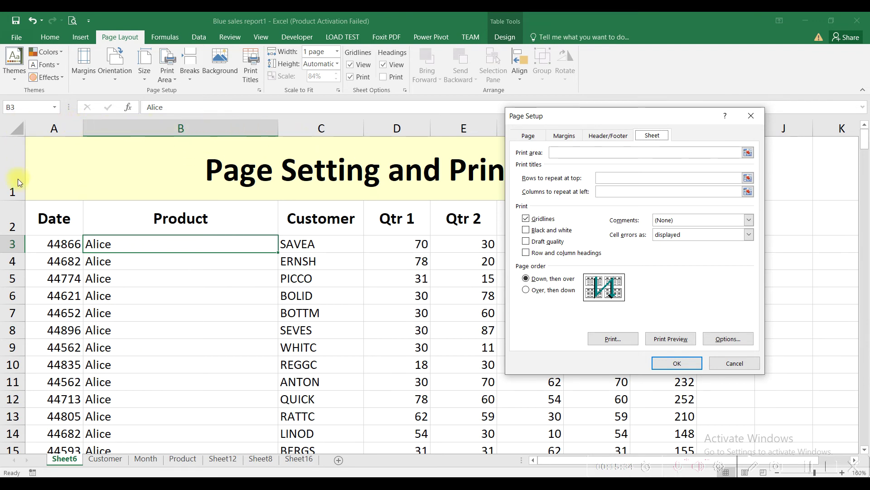
pyautogui.click(546, 255)
pyautogui.click(678, 362)
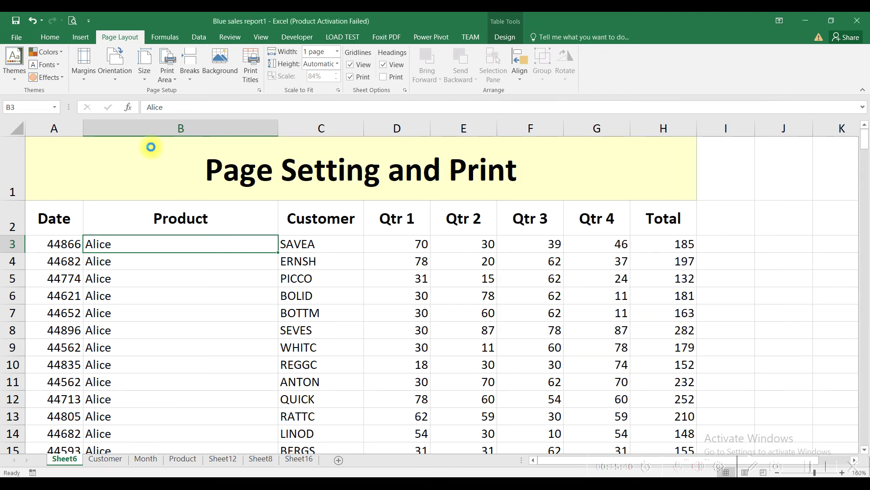
# Check the printed gridlines and row and column headings in the print preview and return to the sheet.
pyautogui.hotkey('ctrl', 'p')
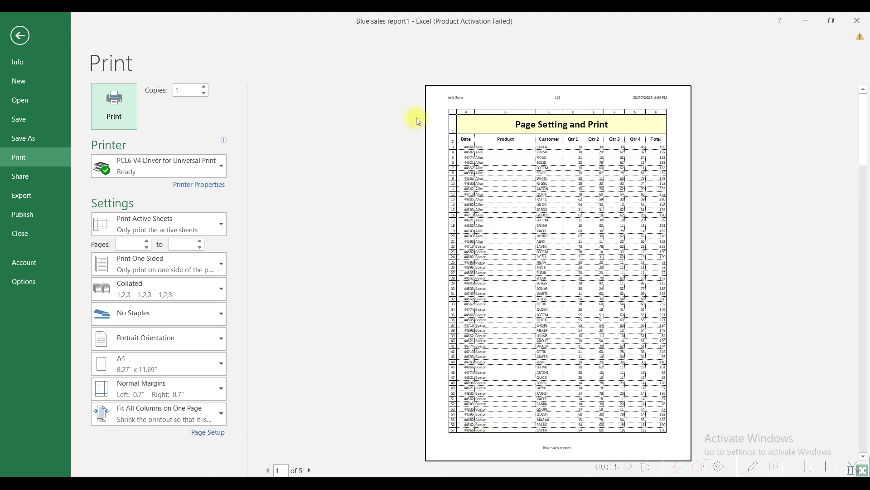
pyautogui.click(18, 37)
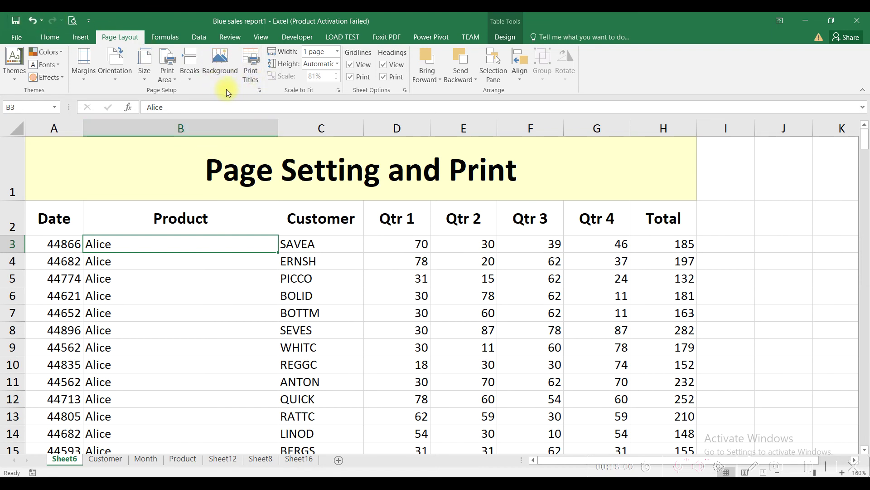
# Add the Quick Print command to the Quick Access Toolbar.
pyautogui.click(88, 21)
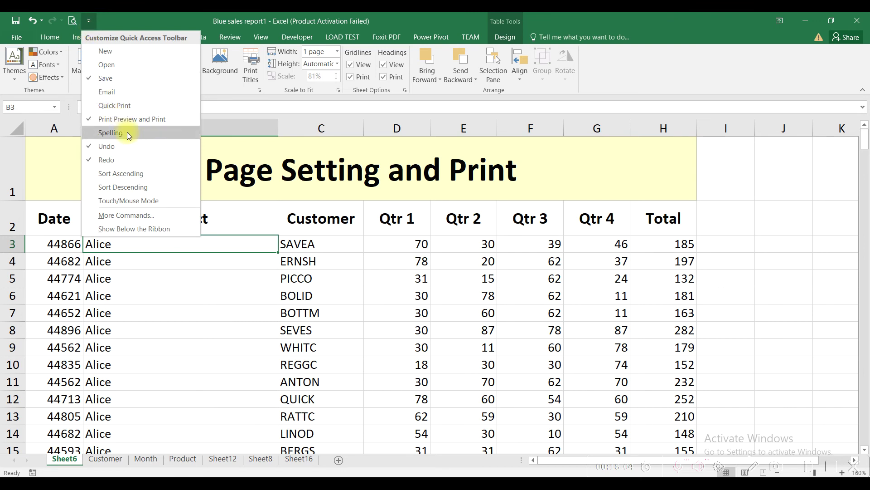
pyautogui.click(105, 106)
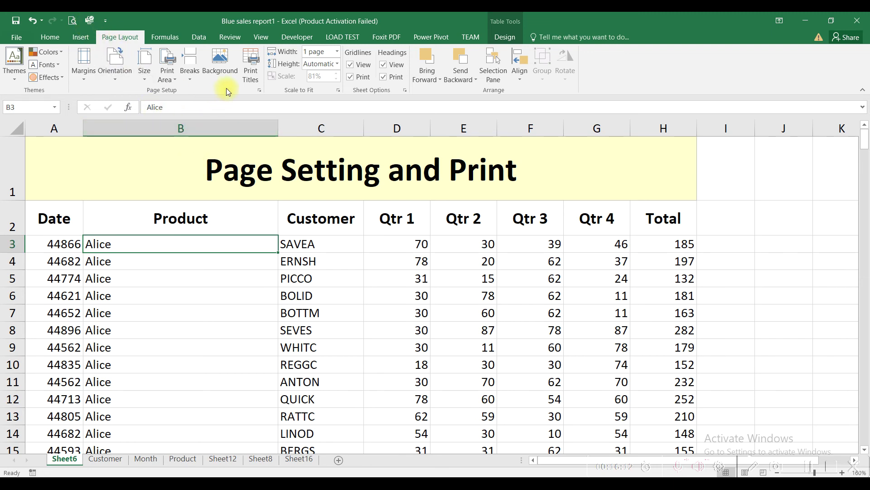
# Show the print preview from the page setup, look at the printer choice and set the number of copies to 3.
pyautogui.click(257, 90)
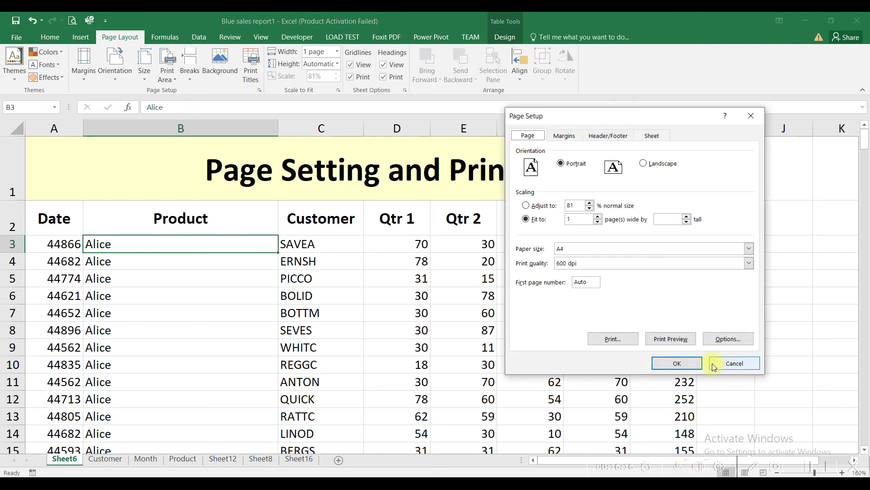
pyautogui.click(669, 339)
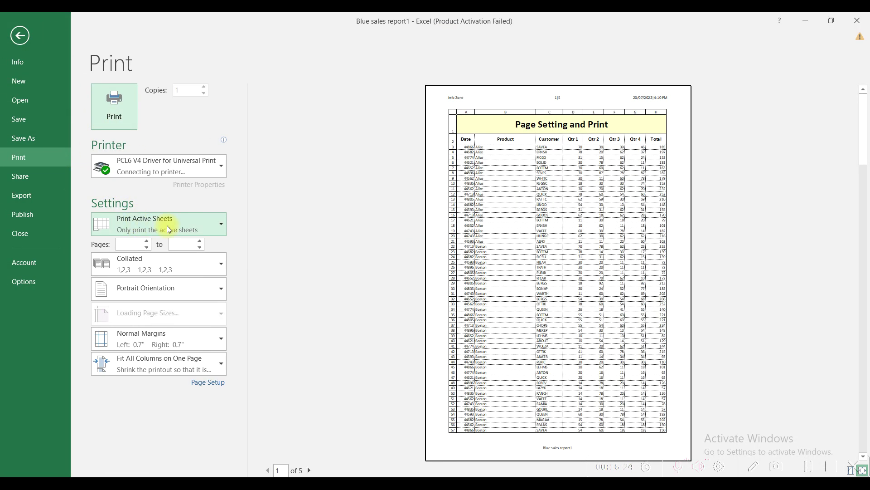
pyautogui.click(221, 168)
pyautogui.click(219, 167)
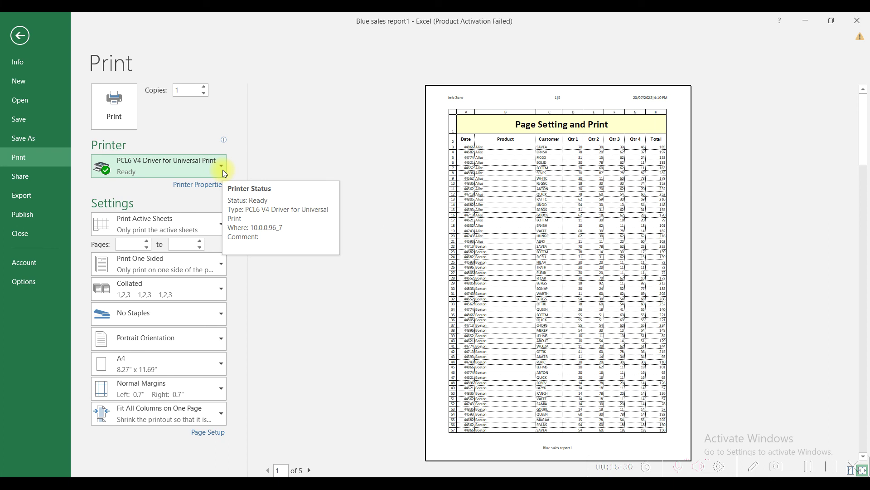
pyautogui.click(204, 88)
pyautogui.click(203, 87)
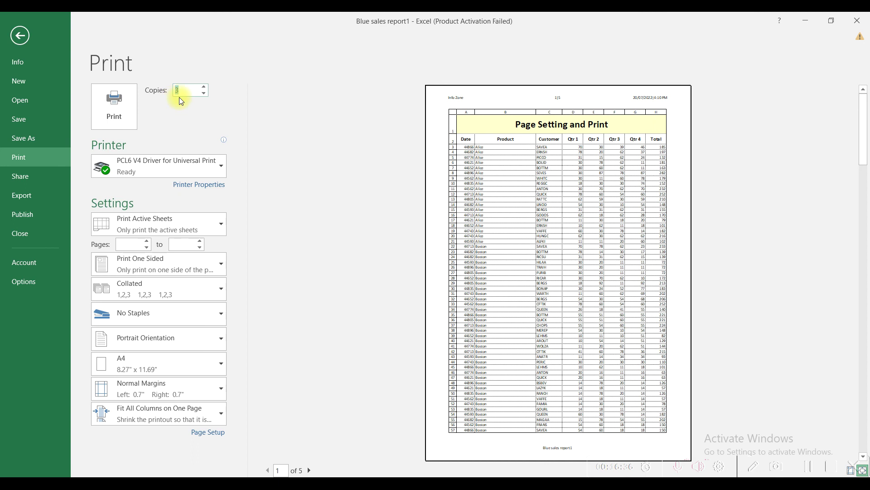
# Look through the choices of what to print, keep the active sheets and set the page range from 1 to 5.
pyautogui.click(220, 227)
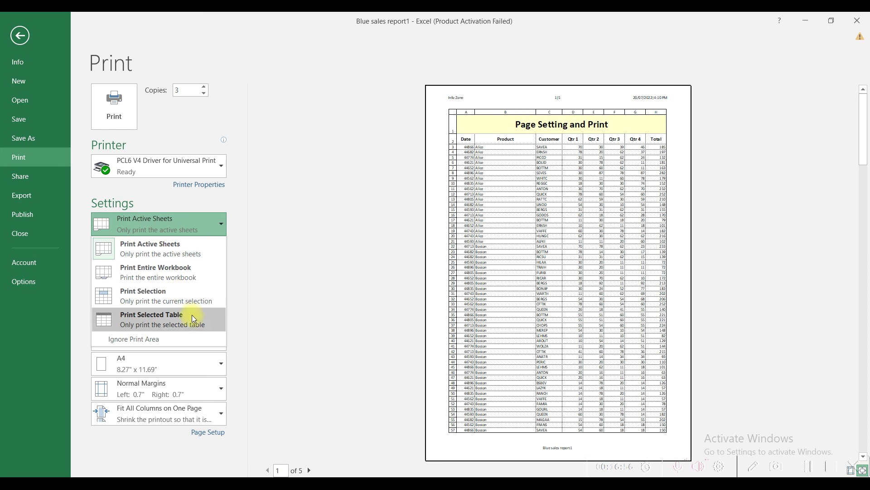
pyautogui.click(262, 251)
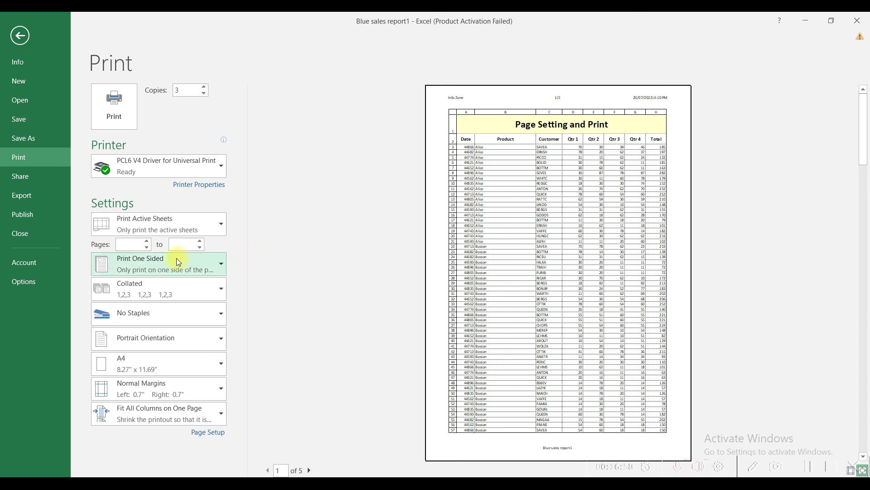
pyautogui.click(126, 245)
pyautogui.write('1')
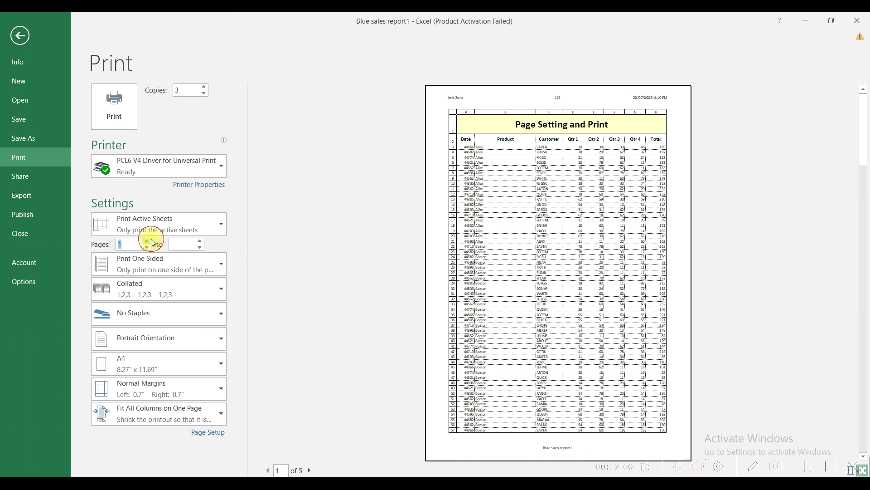
pyautogui.click(200, 241)
pyautogui.click(201, 240)
pyautogui.click(201, 241)
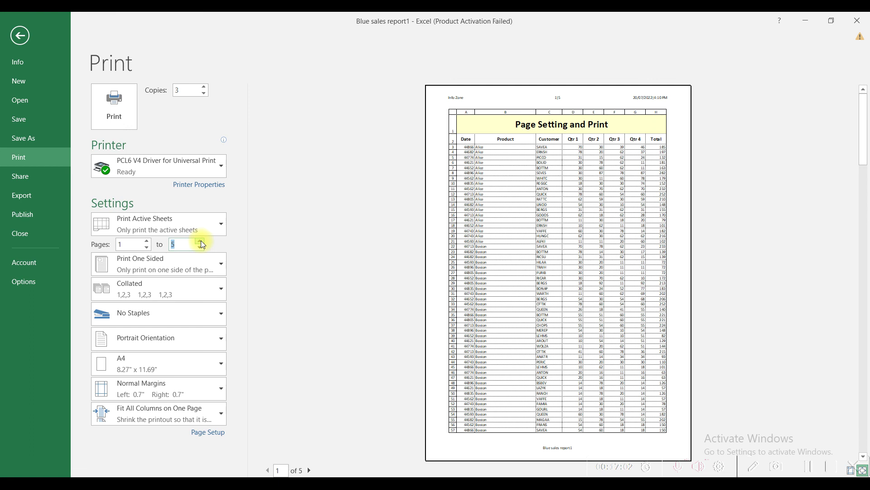
# Change the page range to print from 10 to 15.
pyautogui.click(135, 249)
pyautogui.press('Right')
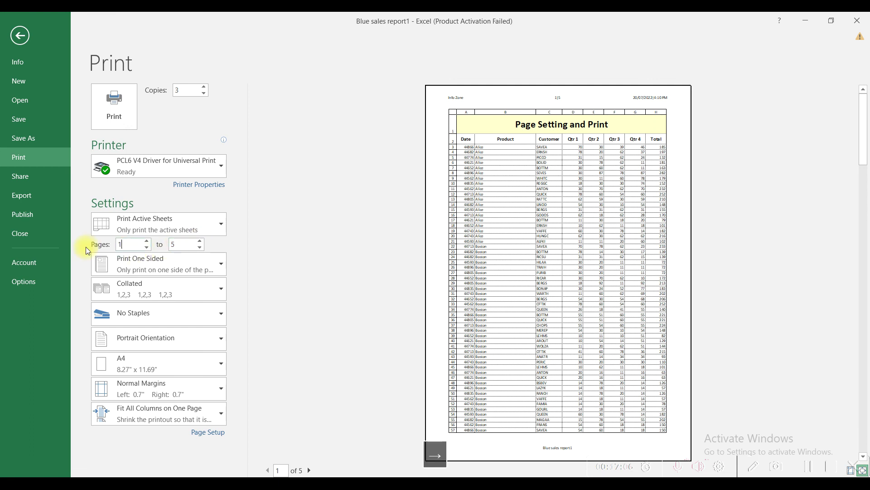
pyautogui.write('0')
pyautogui.click(175, 244)
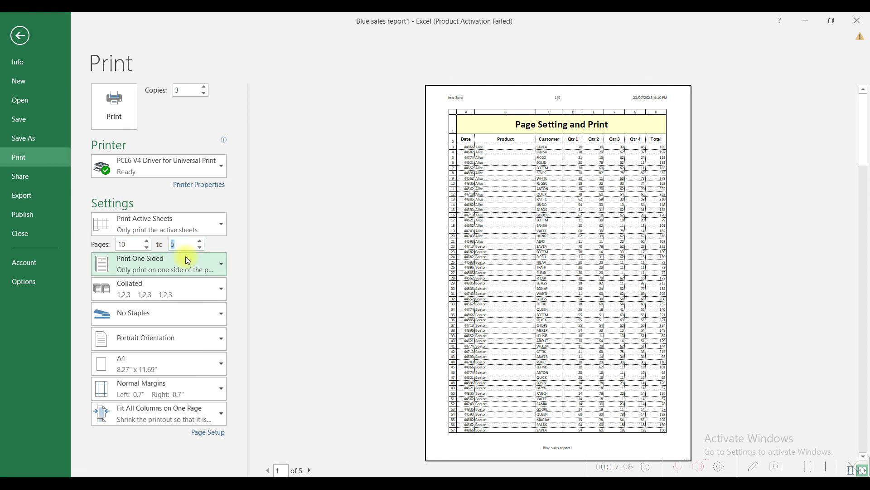
pyautogui.press('Left')
pyautogui.write('1')
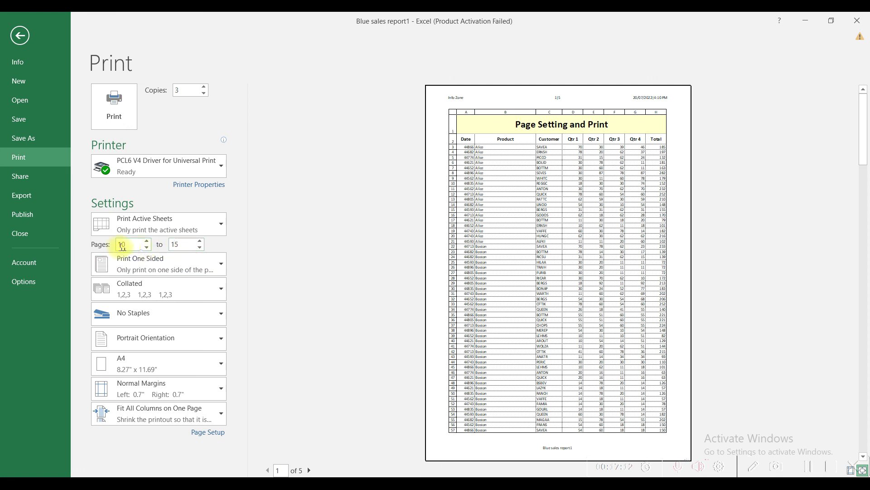
# Limit the page range to print from page 1 to page 1.
pyautogui.moveTo(136, 249); pyautogui.dragTo(117, 249)
pyautogui.write('1')
pyautogui.moveTo(187, 245)
pyautogui.mouseDown()
pyautogui.moveTo(159, 247)
pyautogui.moveTo(170, 247)
pyautogui.mouseUp()
pyautogui.write('1')
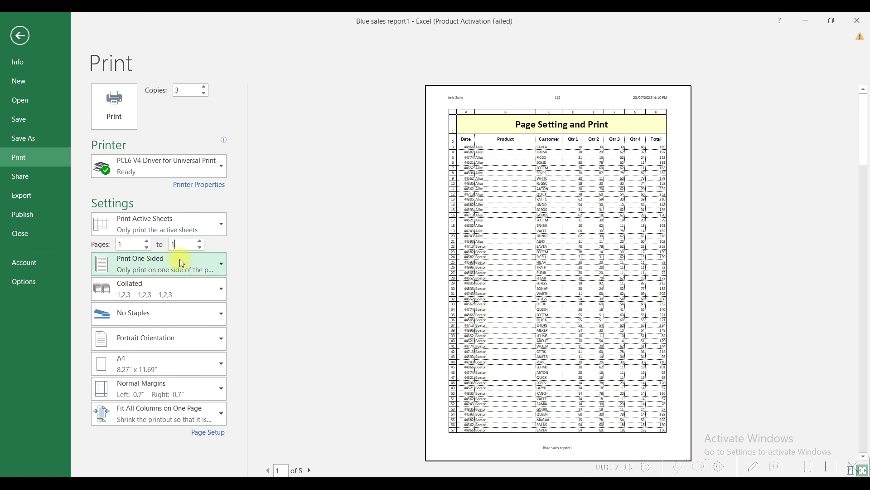
# Examine the collation, orientation, paper size and margin choices in the print settings without changing them, and return to the sheet.
pyautogui.click(168, 292)
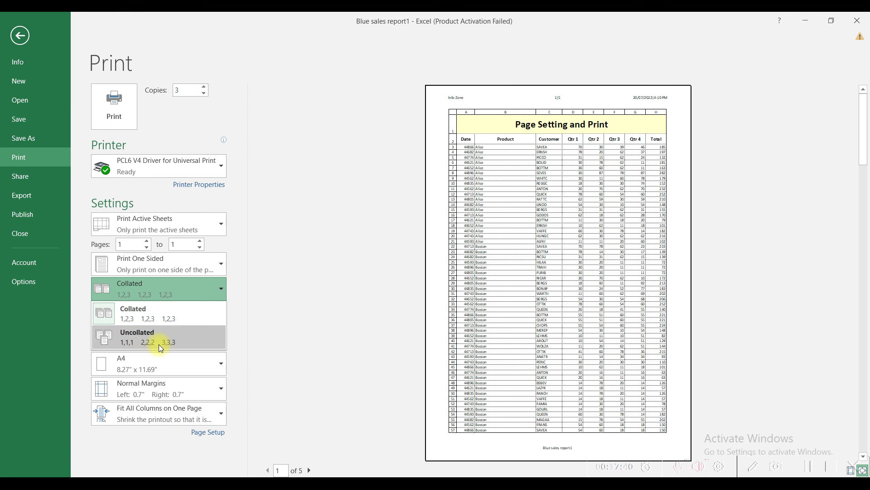
pyautogui.click(245, 339)
pyautogui.click(187, 352)
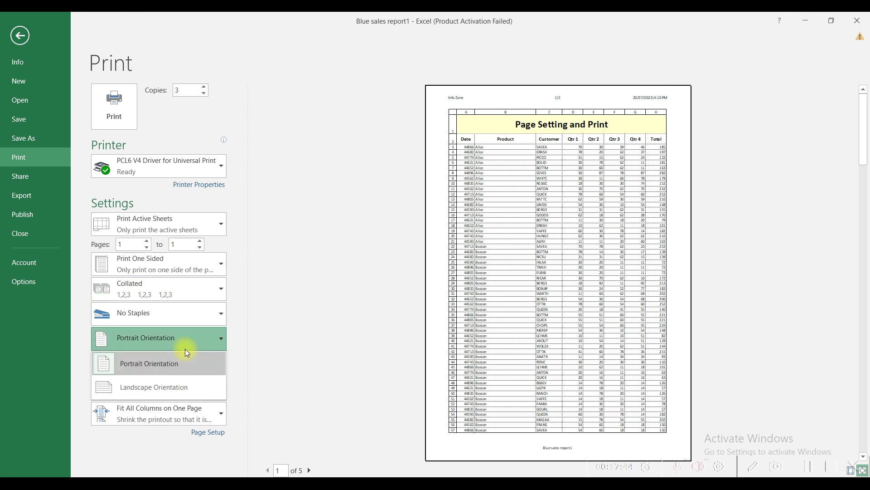
pyautogui.click(187, 345)
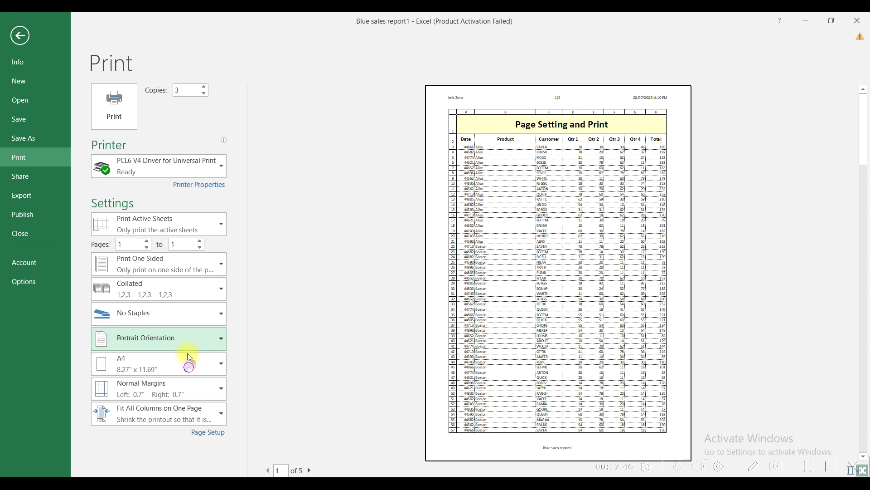
pyautogui.click(188, 363)
pyautogui.click(188, 366)
pyautogui.click(192, 384)
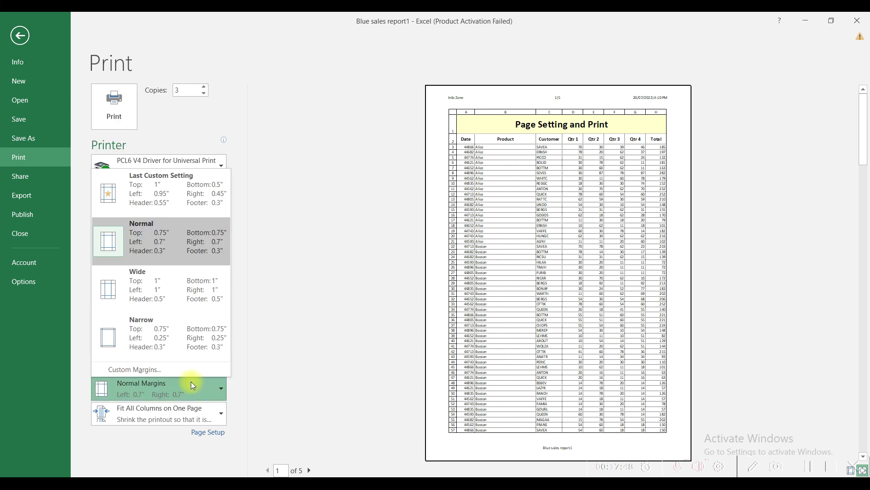
pyautogui.click(263, 379)
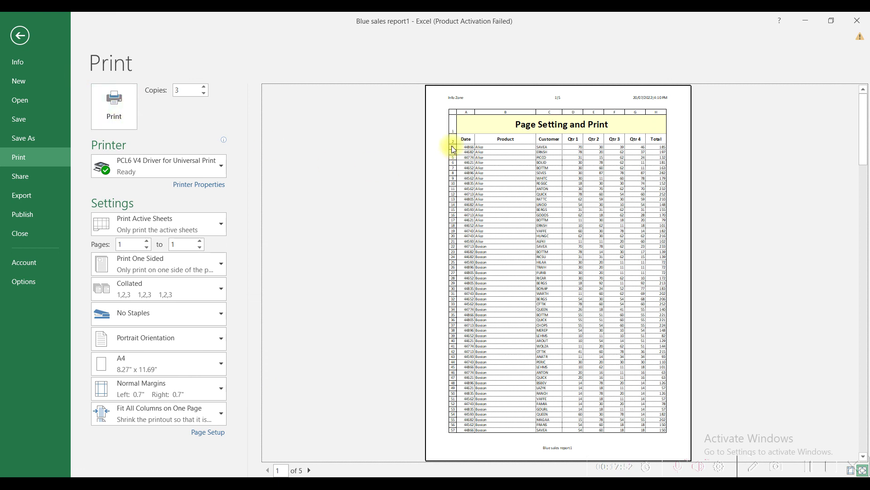
pyautogui.click(22, 36)
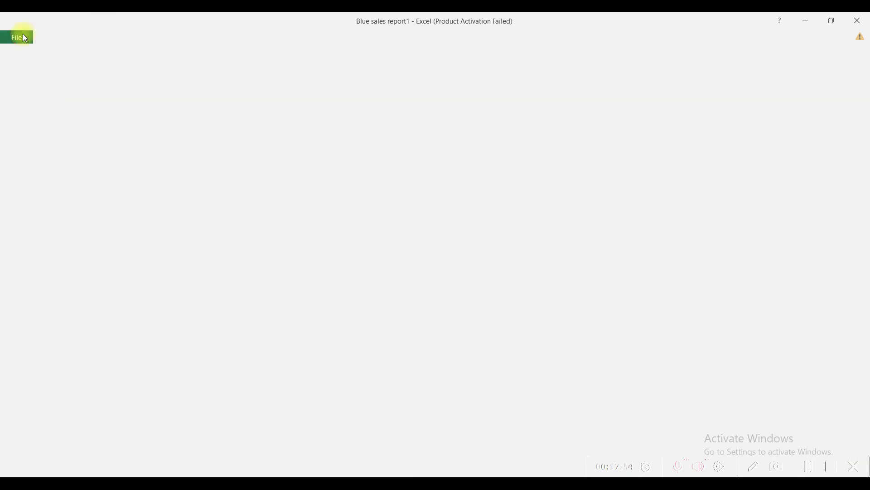